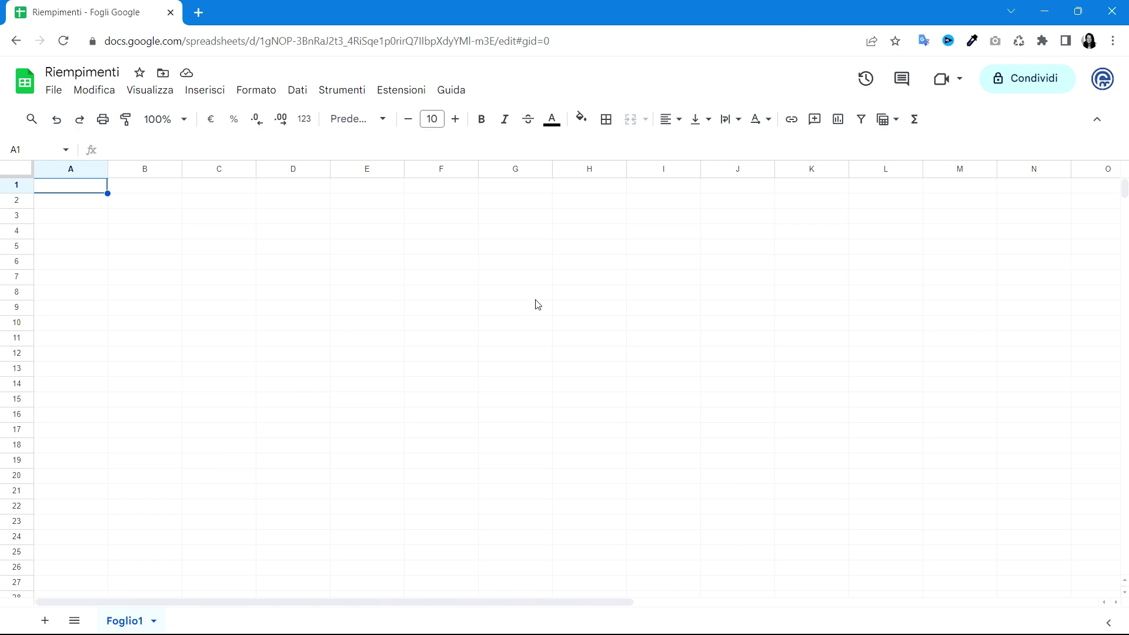
- Show the toolbar's zoom levels list, from 50% to 200%, in the blank Riempimenti sheet
{"action": "left_click", "coordinate": [184, 120]}
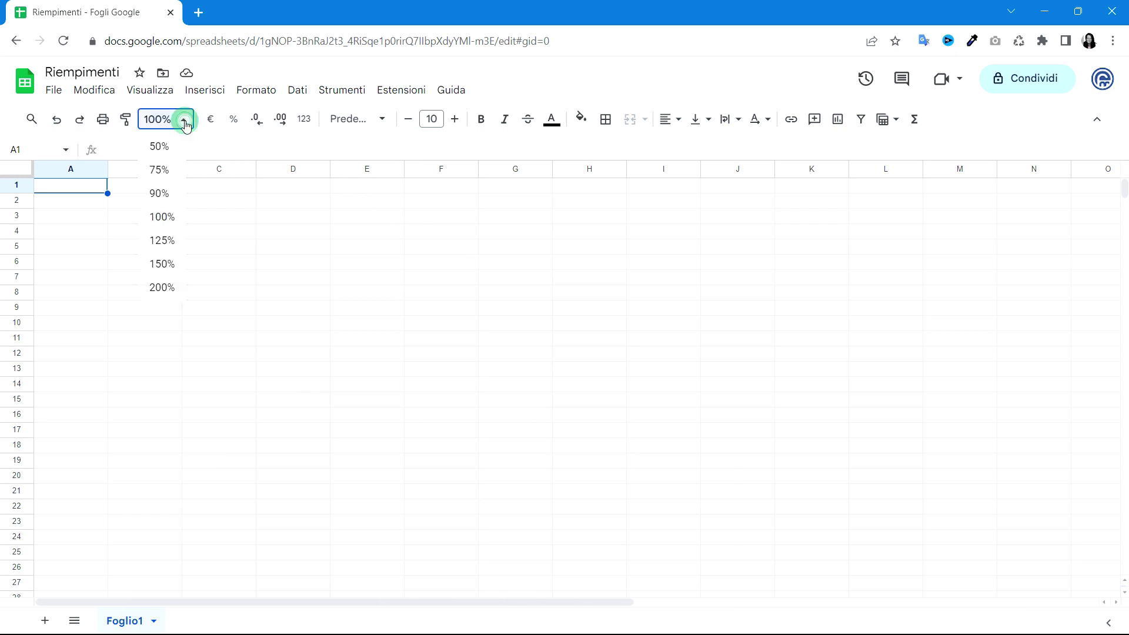
- Zoom to 150%, enter 'Ciao Mondo' in A1 and copy it down to A10
{"action": "left_click", "coordinate": [170, 264]}
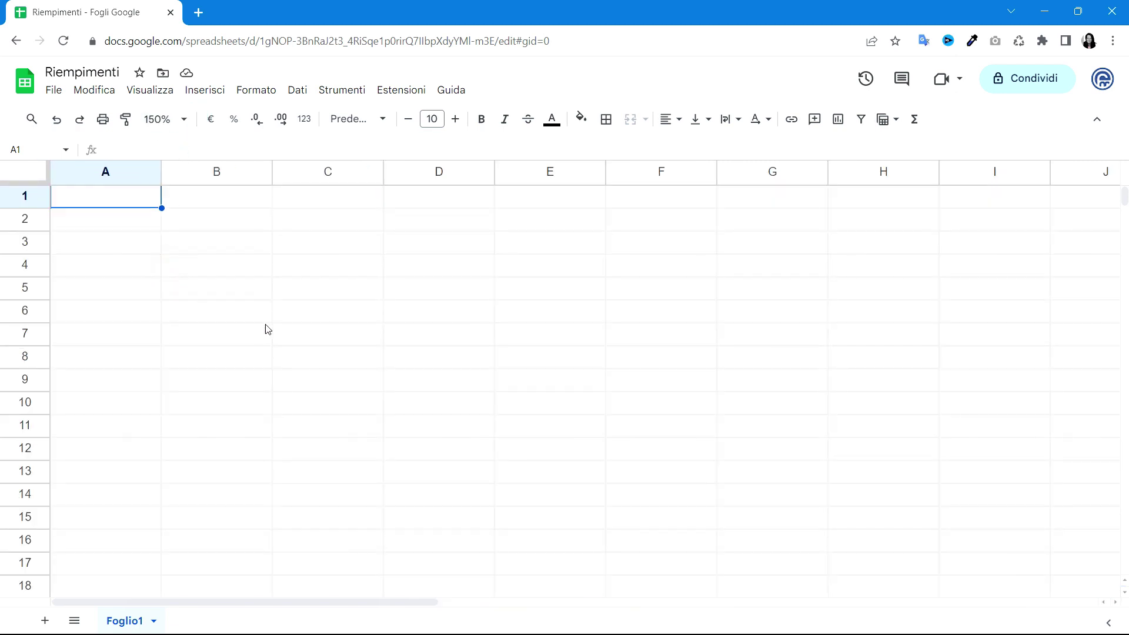
{"action": "key", "text": "Return"}
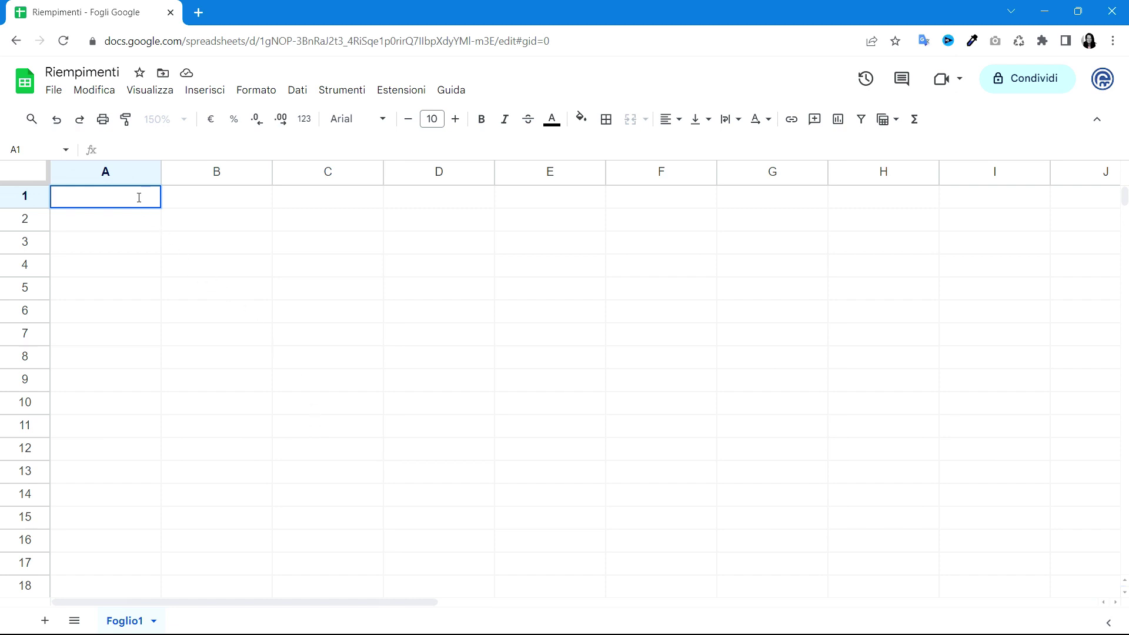
{"action": "type", "text": "C"}
{"action": "type", "text": "iao Mondo"}
{"action": "key", "text": "Return"}
{"action": "left_click", "coordinate": [128, 201]}
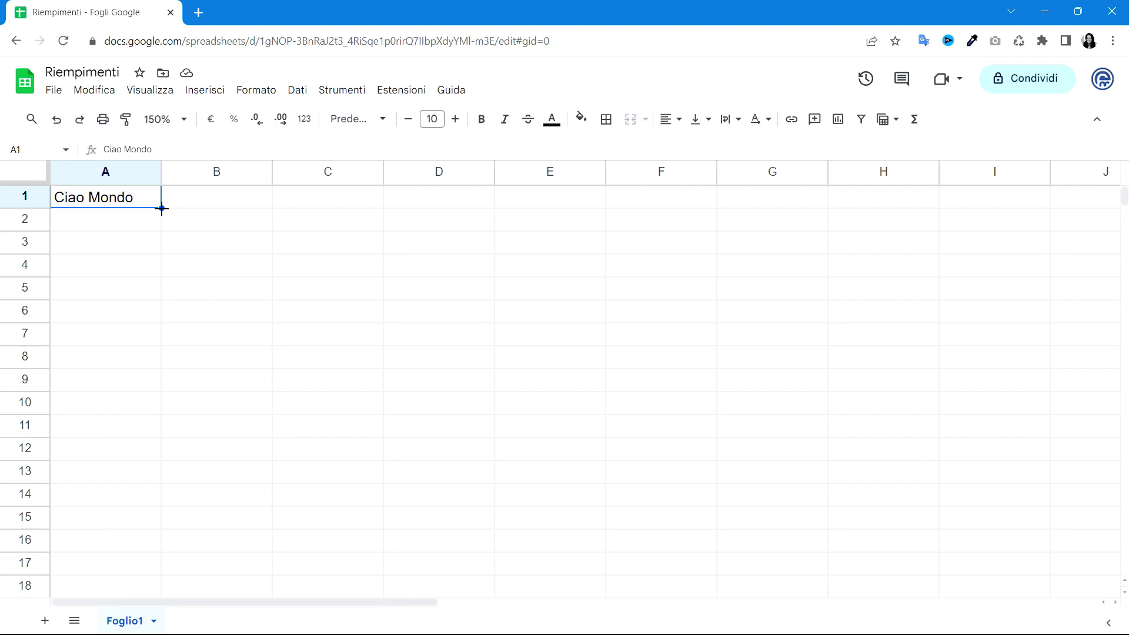
{"action": "left_click_drag", "start_coordinate": [162, 209], "coordinate": [148, 408]}
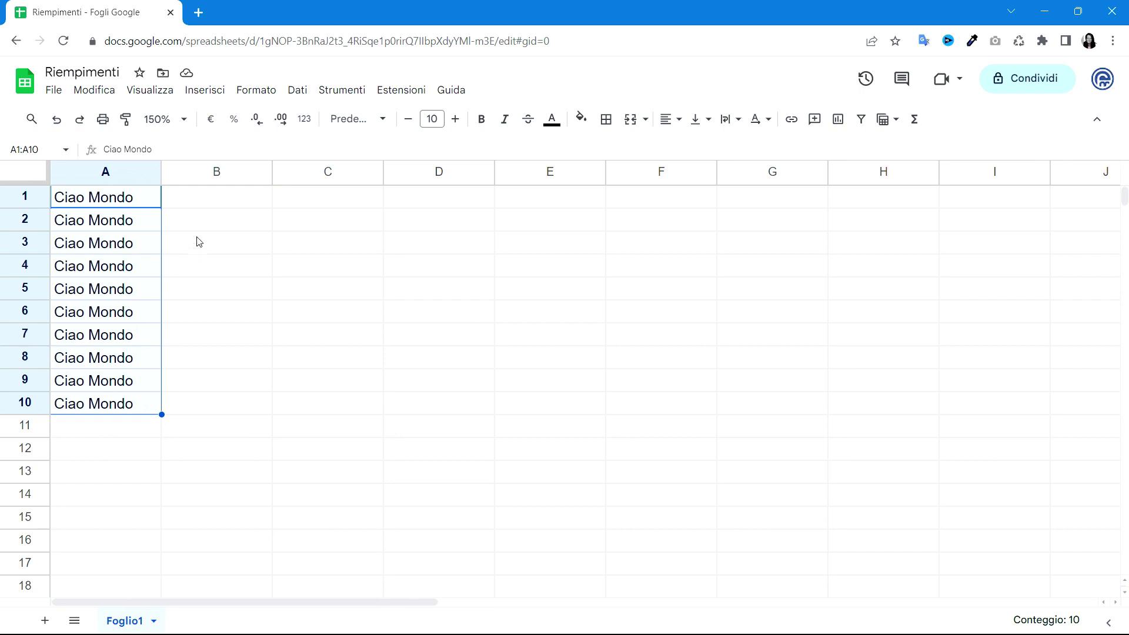
- Select cell B1 next to the filled Ciao Mondo column
{"action": "left_click", "coordinate": [217, 199]}
- Enter 1 in B1 and copy it down through B5
{"action": "type", "text": "1"}
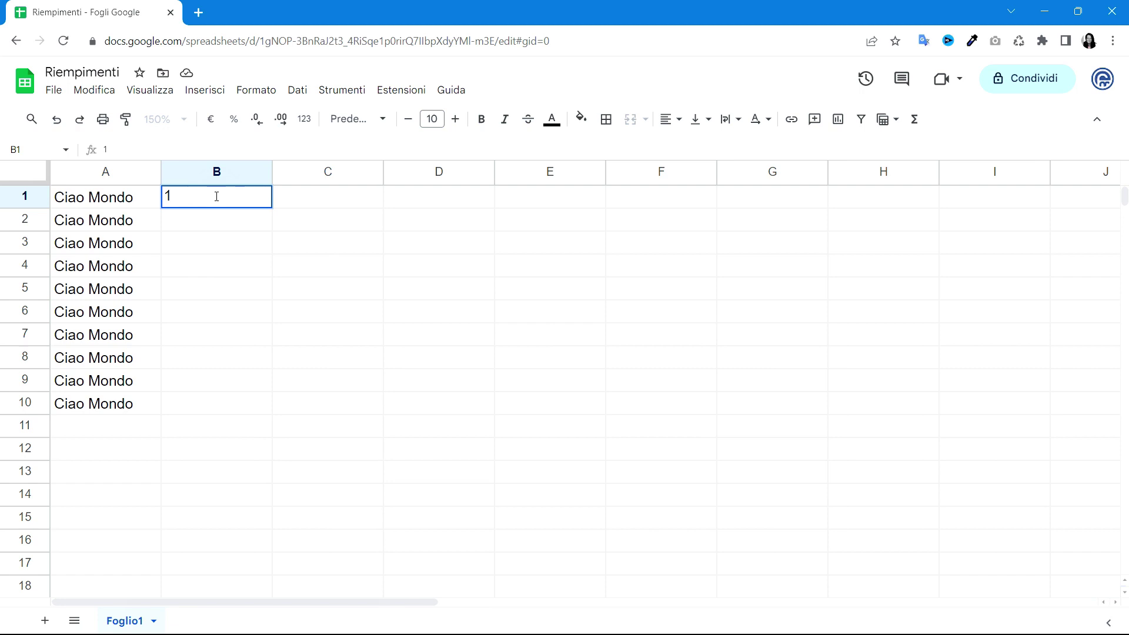
{"action": "key", "text": "Return"}
{"action": "left_click", "coordinate": [247, 200]}
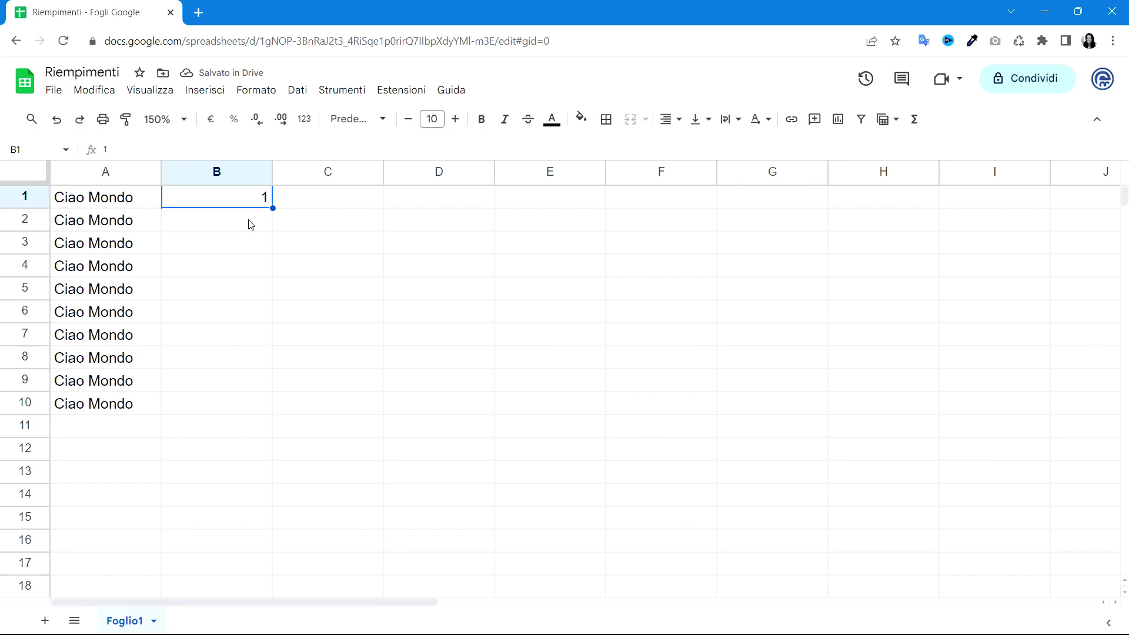
{"action": "left_click", "coordinate": [230, 215]}
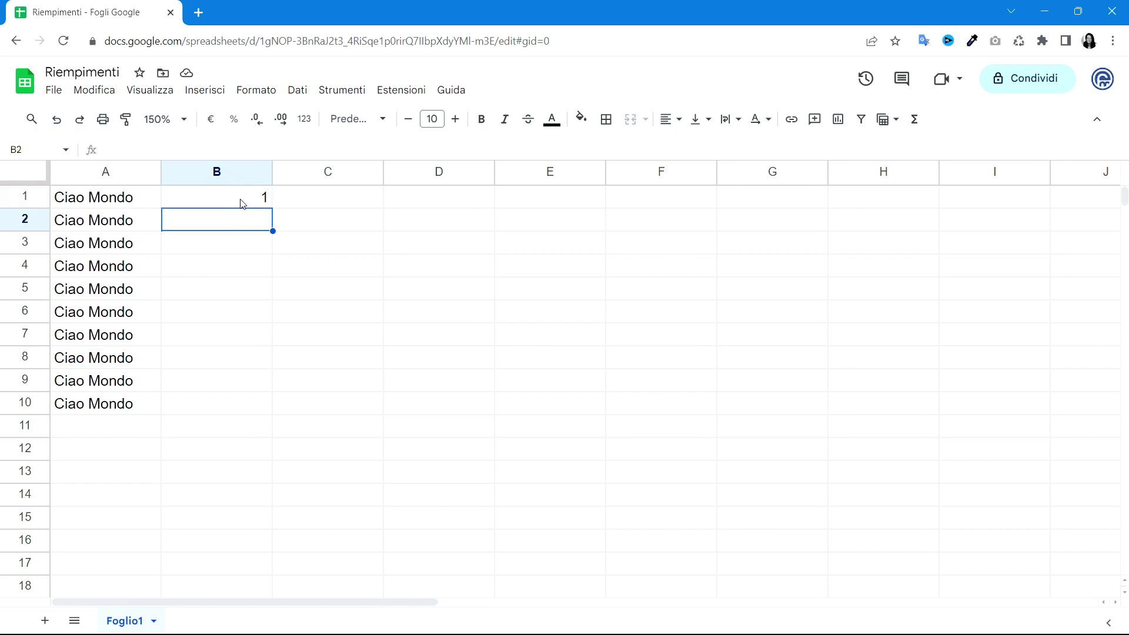
{"action": "left_click", "coordinate": [242, 203]}
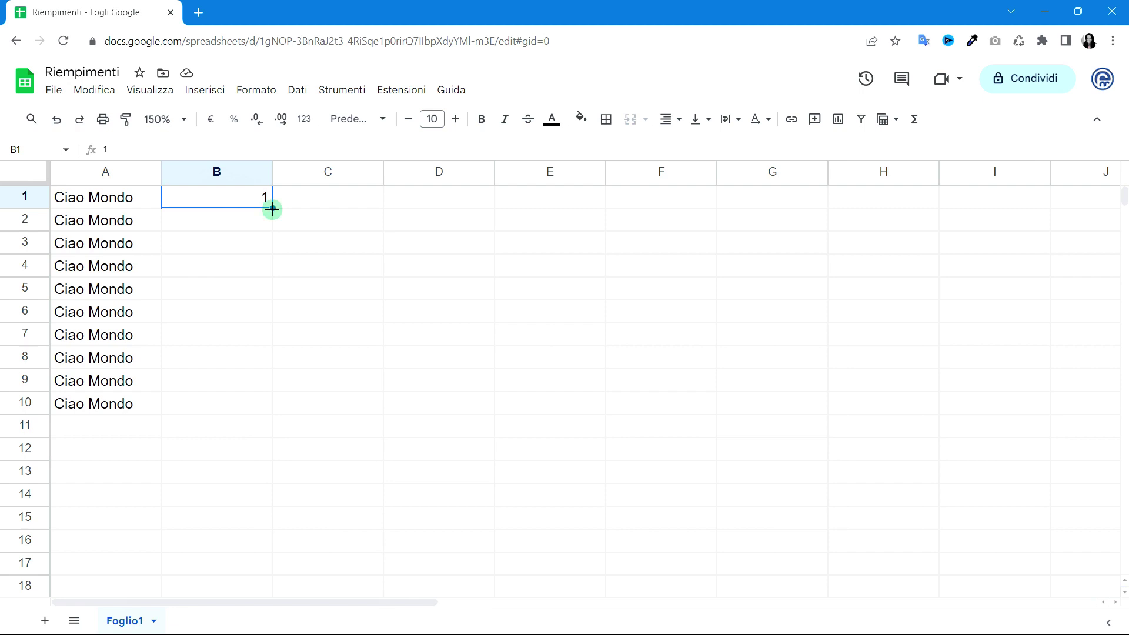
{"action": "left_click_drag", "start_coordinate": [272, 209], "coordinate": [271, 297]}
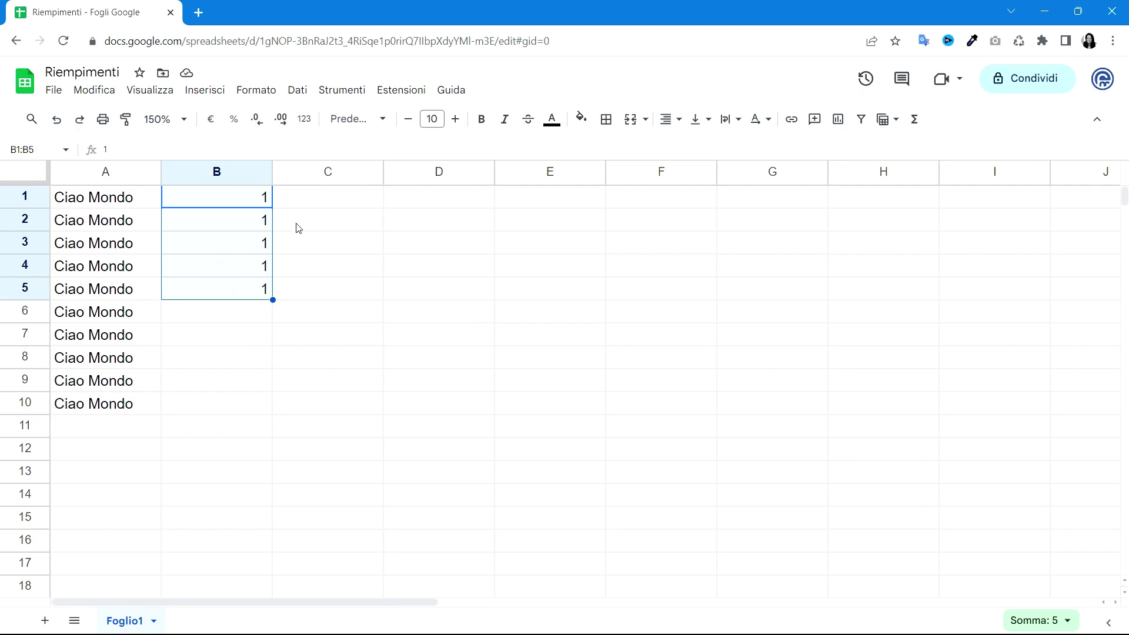
{"action": "left_click", "coordinate": [327, 198]}
- Enter 1 and 2 in C1:C2 and extend the count to 10 in C10
{"action": "type", "text": "1"}
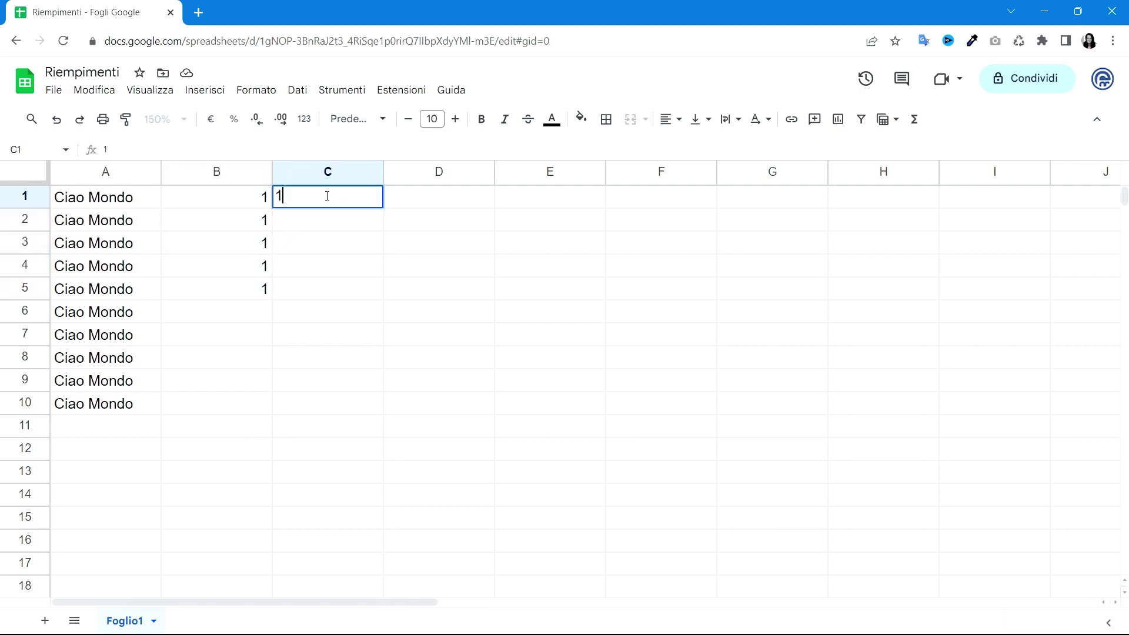
{"action": "key", "text": "Return"}
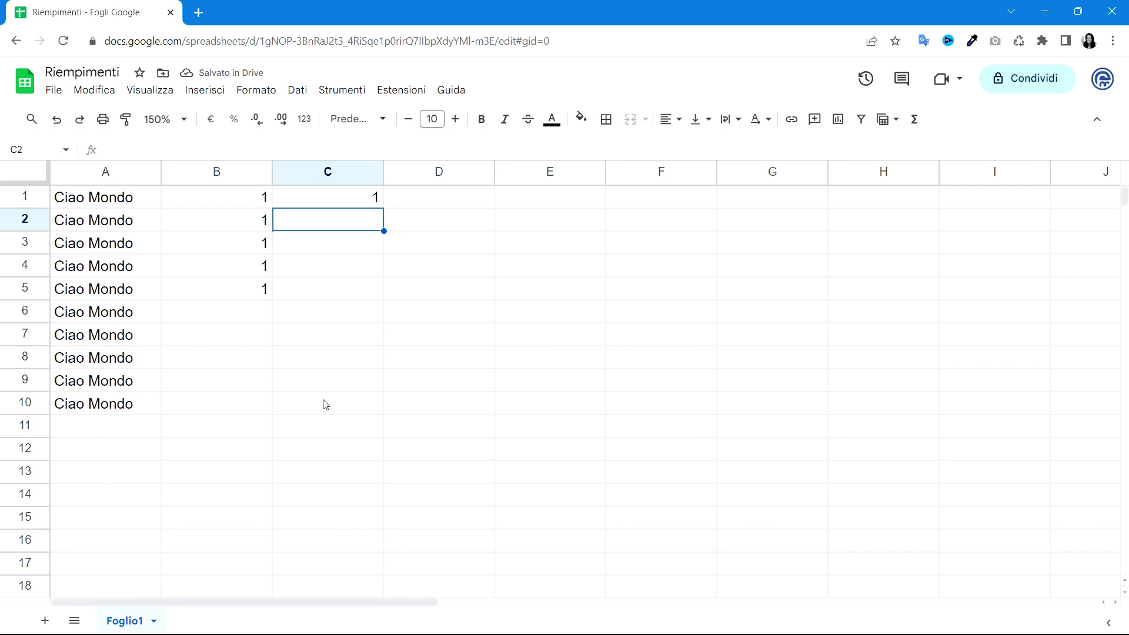
{"action": "type", "text": "2"}
{"action": "key", "text": "Return"}
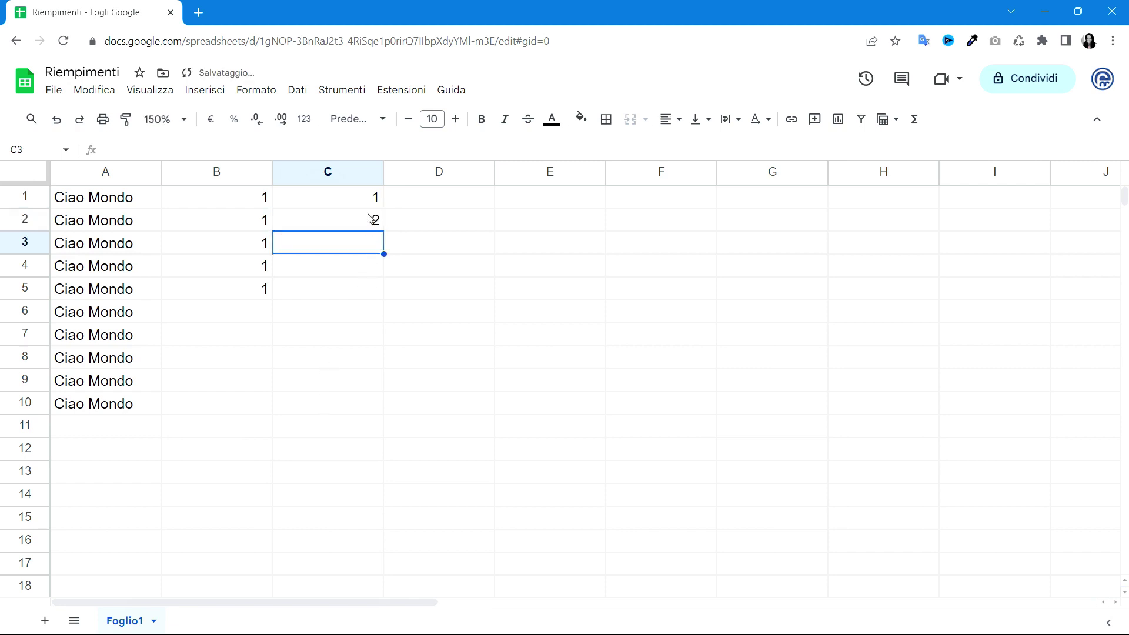
{"action": "left_click", "coordinate": [361, 201]}
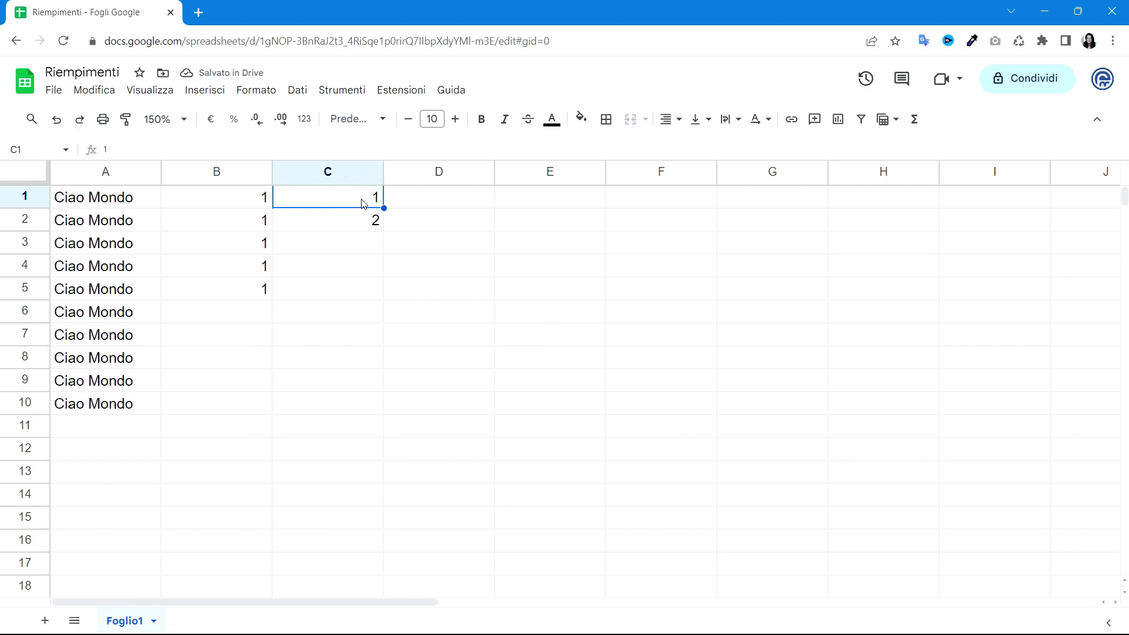
{"action": "left_click_drag", "start_coordinate": [362, 203], "coordinate": [362, 224]}
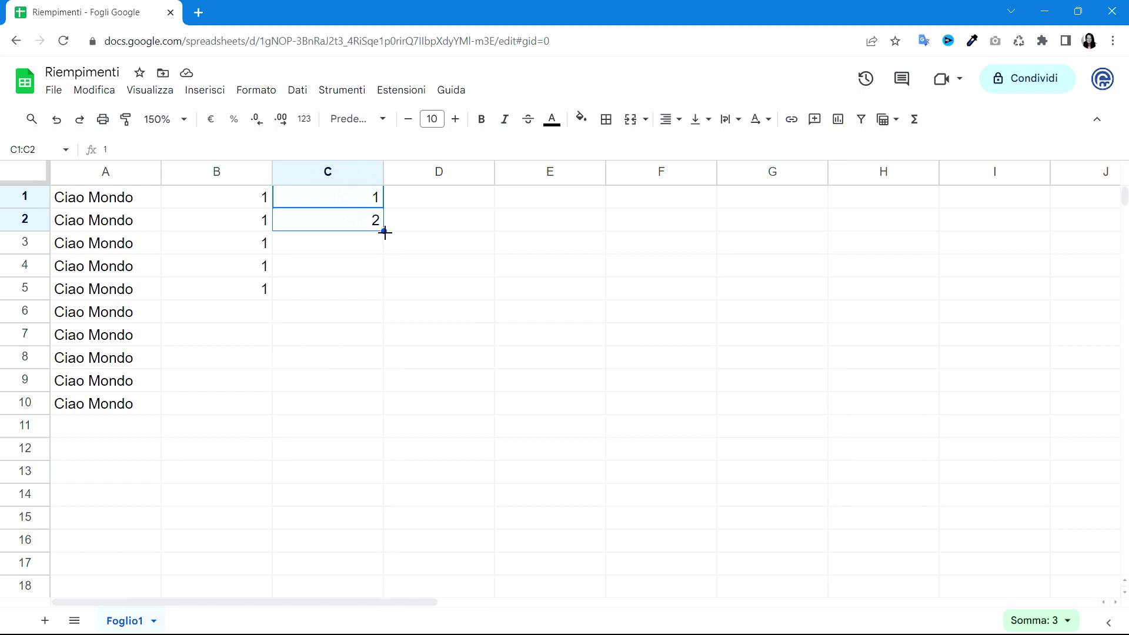
{"action": "left_click_drag", "start_coordinate": [385, 232], "coordinate": [371, 369]}
{"action": "left_click_drag", "start_coordinate": [371, 369], "coordinate": [371, 404]}
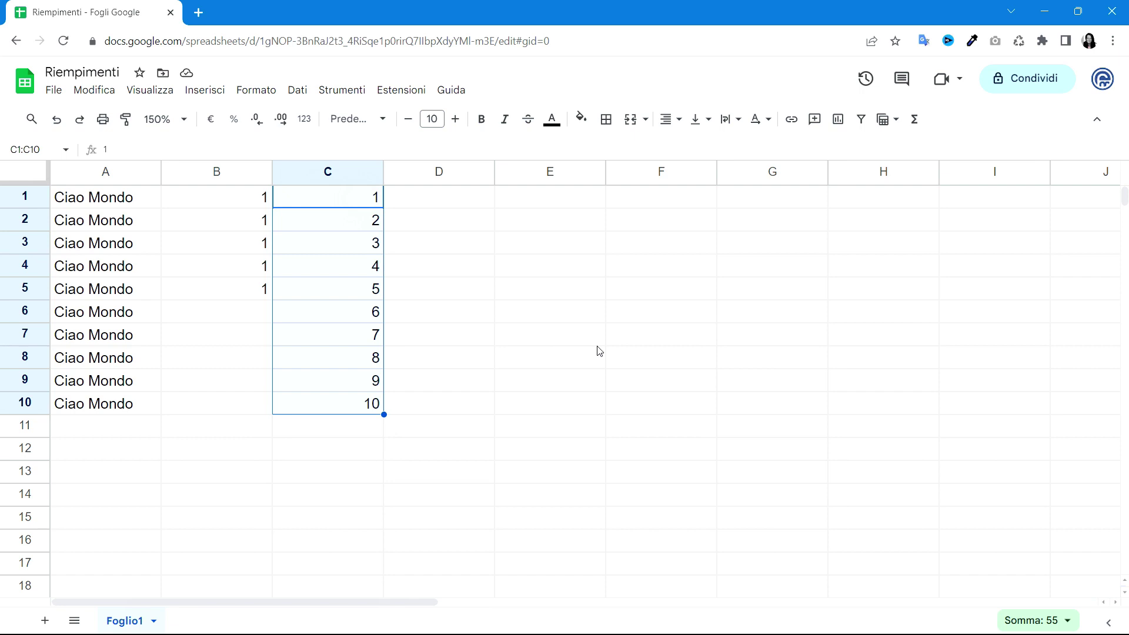
{"action": "left_click", "coordinate": [495, 202]}
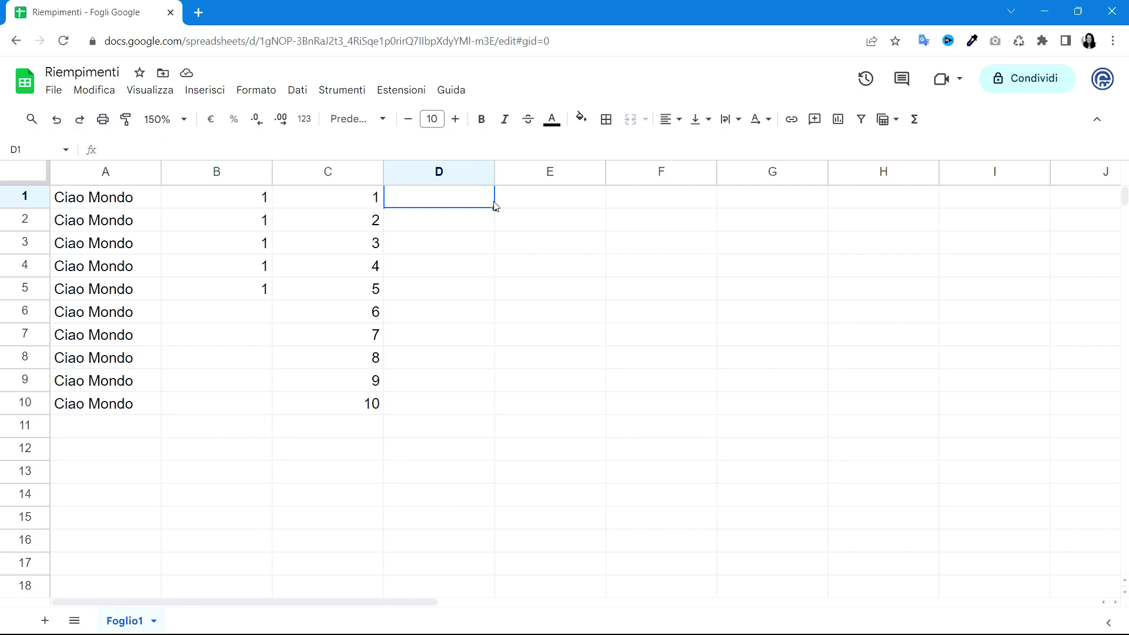
- Enter 5 and 10 in D1:D2 and fill the step-of-five series to 50 in D10
{"action": "type", "text": "5"}
{"action": "key", "text": "Return"}
{"action": "type", "text": "10"}
{"action": "key", "text": "Return"}
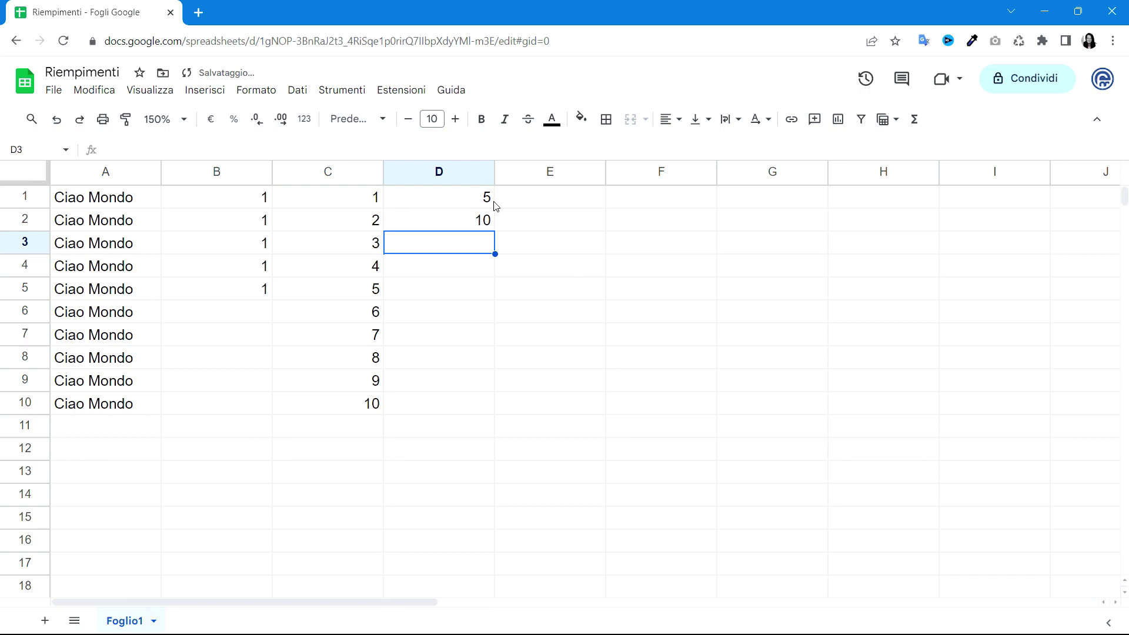
{"action": "left_click_drag", "start_coordinate": [486, 197], "coordinate": [493, 235]}
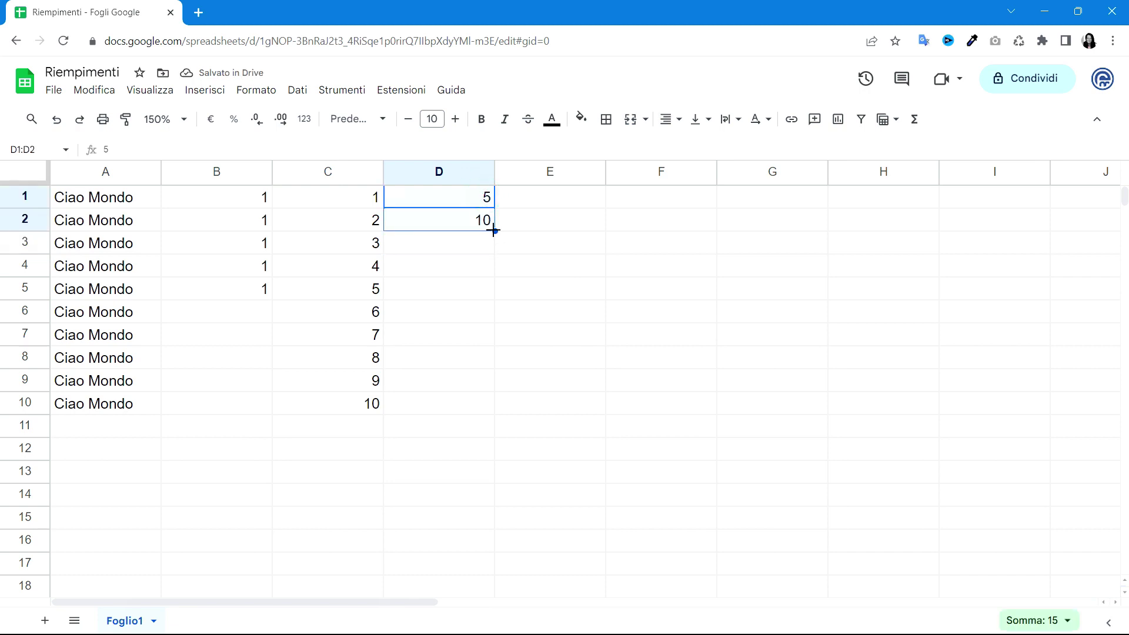
{"action": "left_click_drag", "start_coordinate": [494, 231], "coordinate": [488, 405]}
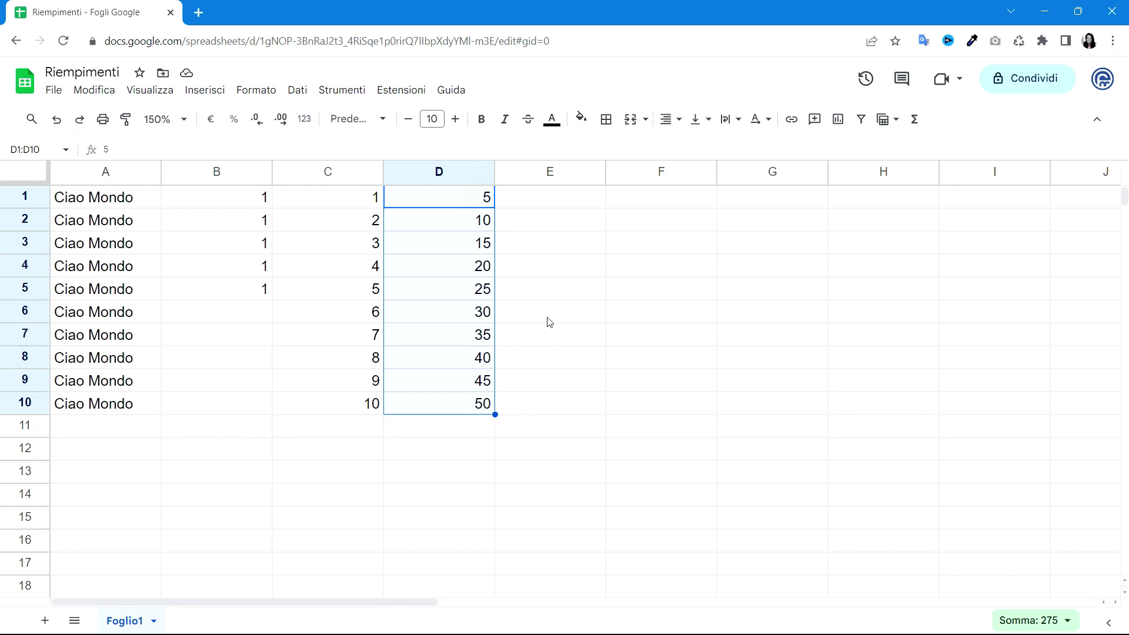
{"action": "left_click", "coordinate": [585, 209]}
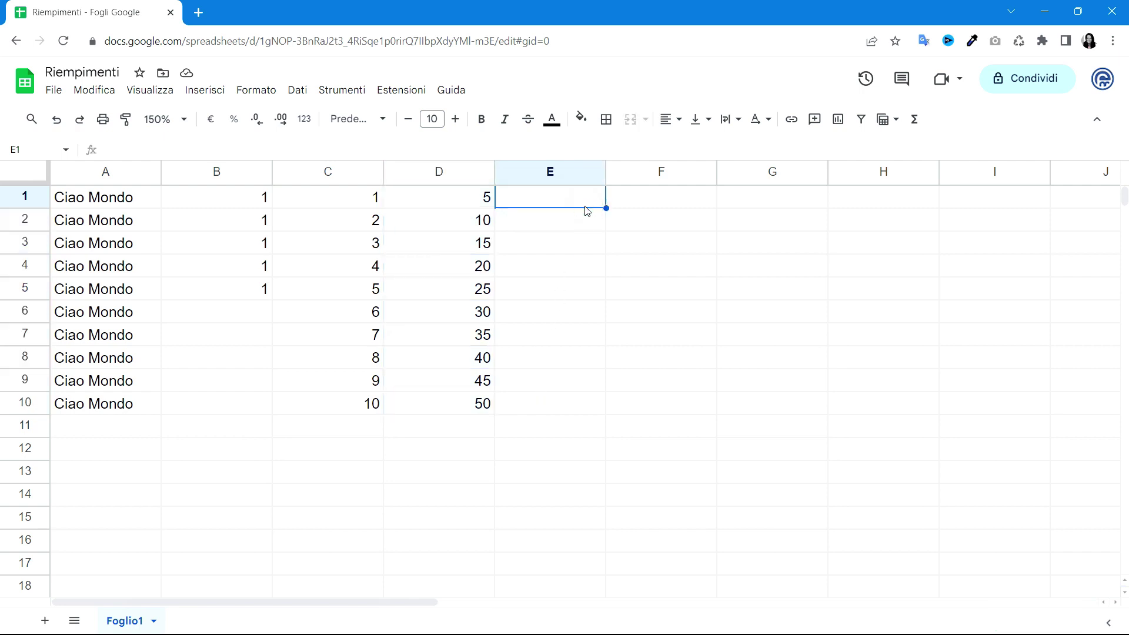
- Enter 2 and 5 in E1:E2 and extend the step-of-3 series to 29 in E10
{"action": "type", "text": "2"}
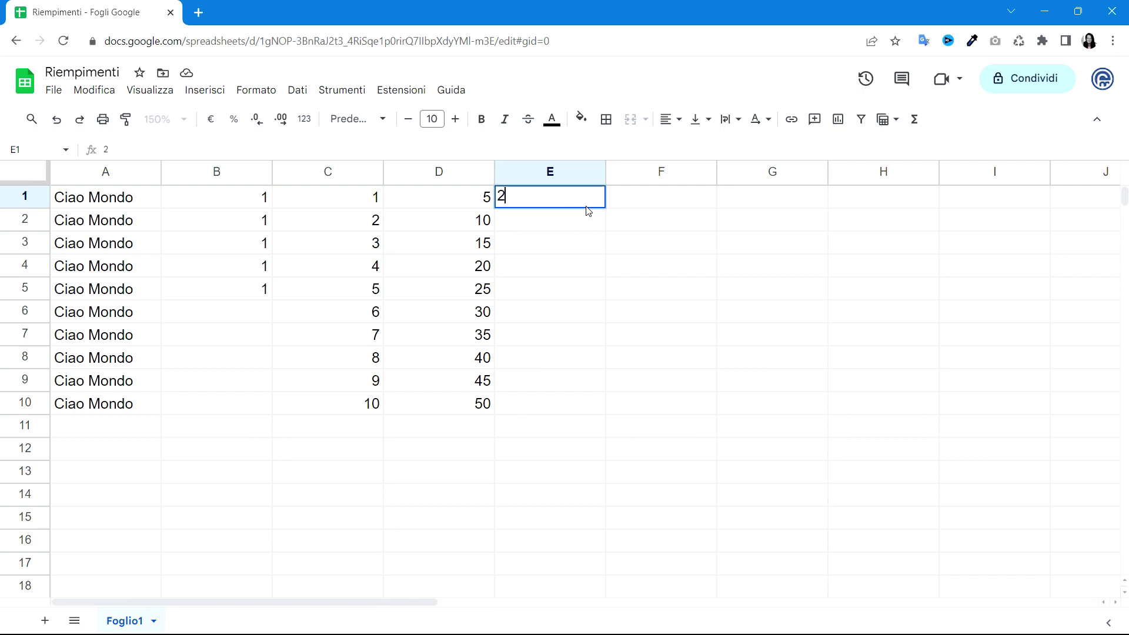
{"action": "key", "text": "Return"}
{"action": "type", "text": "5"}
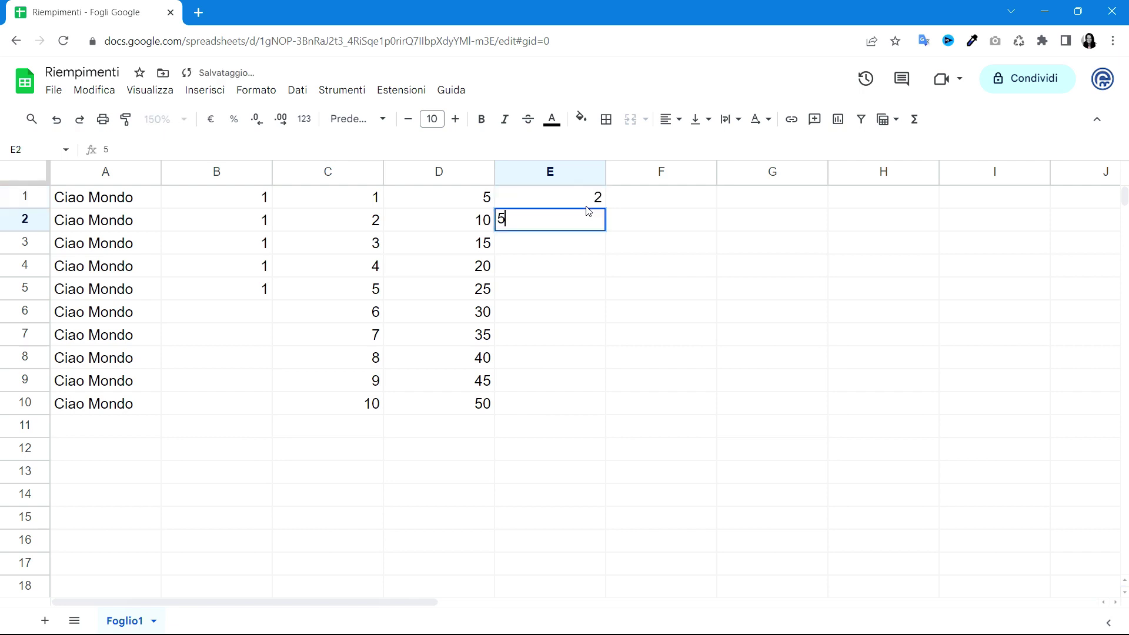
{"action": "key", "text": "Return"}
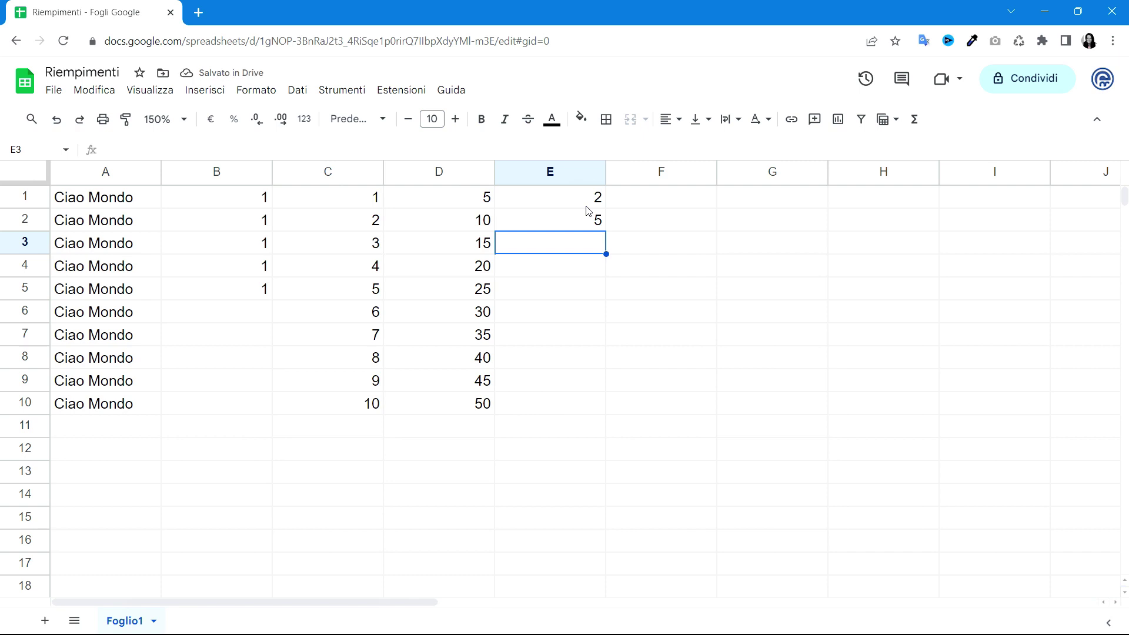
{"action": "left_click_drag", "start_coordinate": [587, 207], "coordinate": [588, 224]}
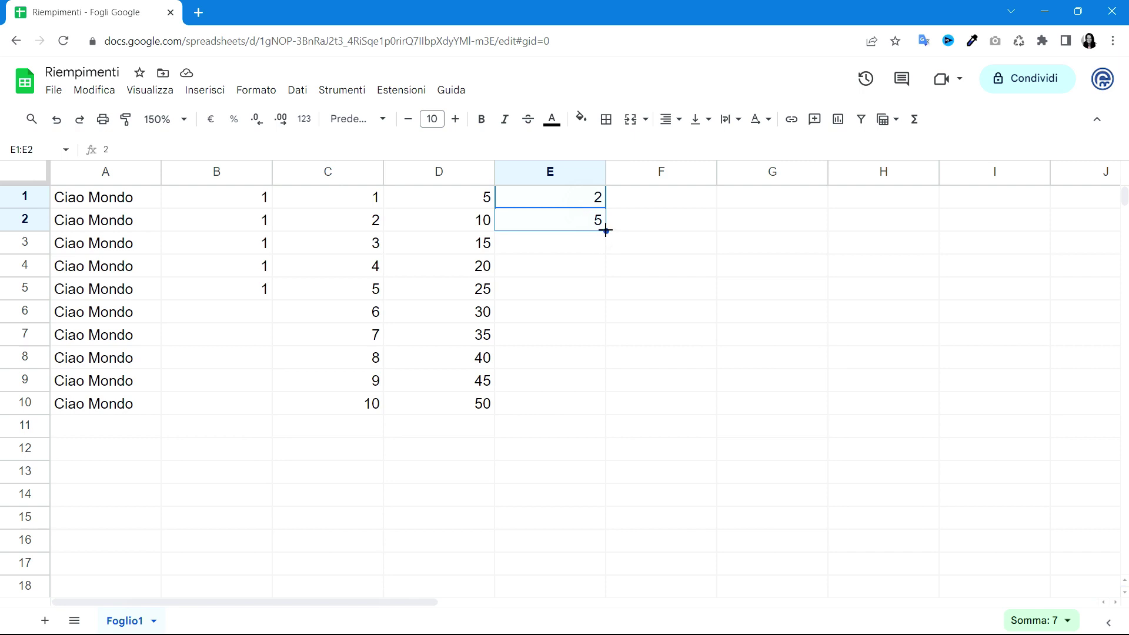
{"action": "left_click_drag", "start_coordinate": [606, 231], "coordinate": [607, 404]}
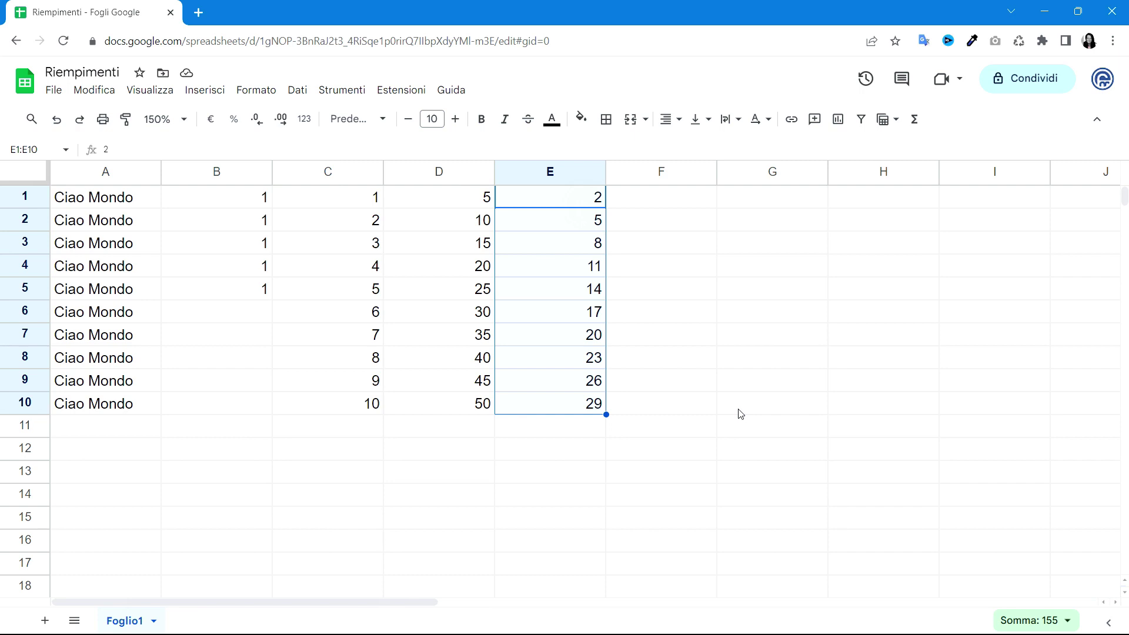
- Enter 25/12/2023 in F1 and fill daily dates down to 3/1/2024 in F10
{"action": "left_click", "coordinate": [686, 204]}
{"action": "type", "text": "25/"}
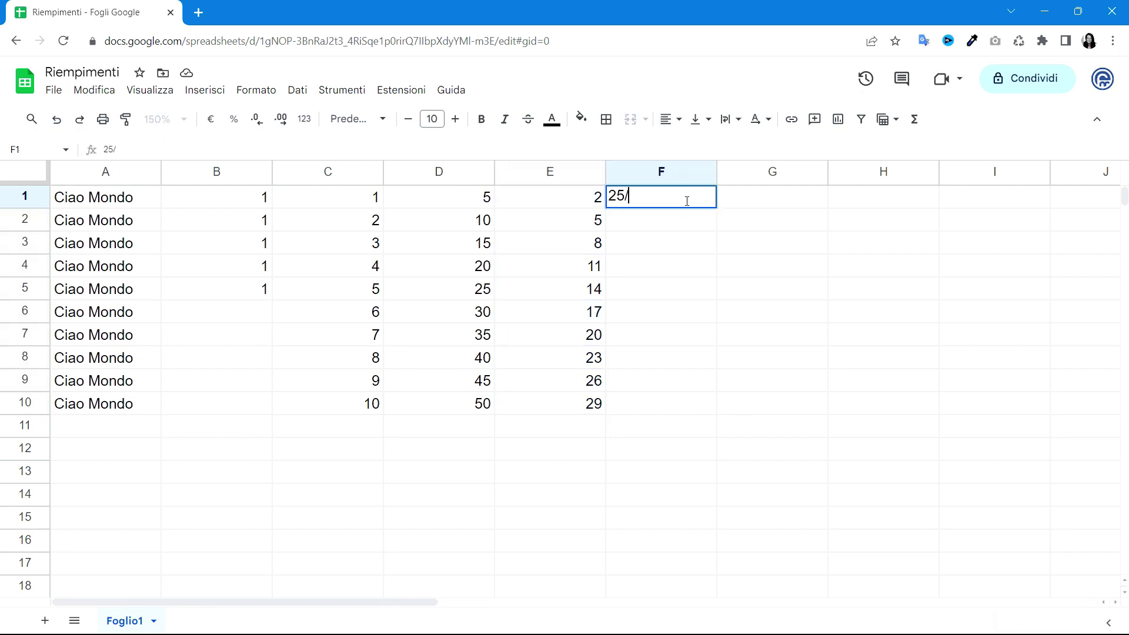
{"action": "type", "text": "12/2023"}
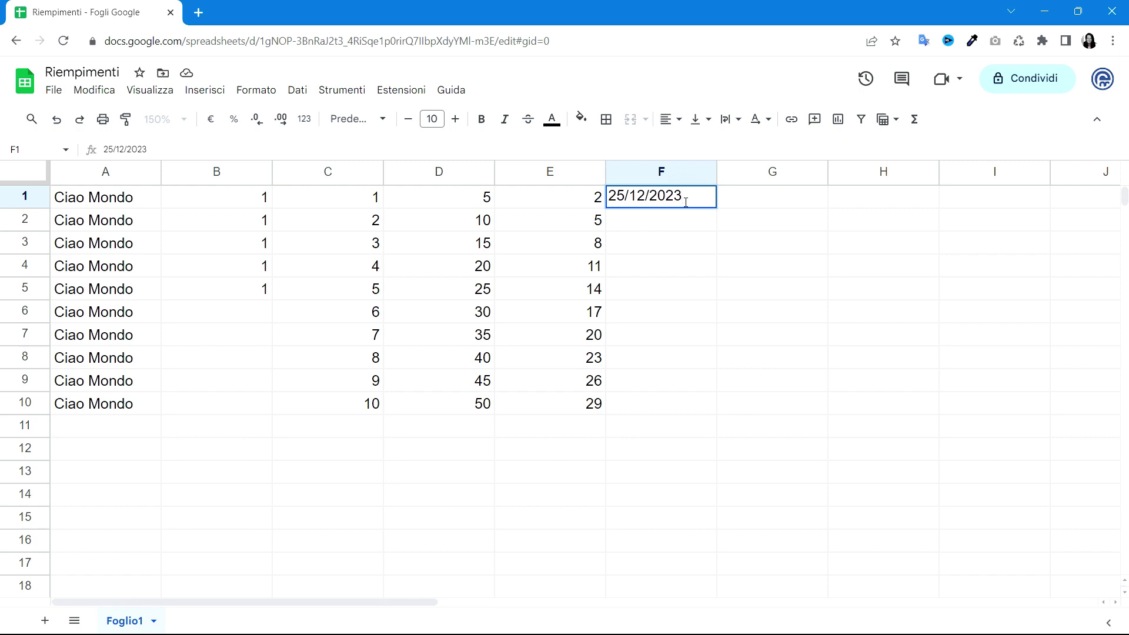
{"action": "key", "text": "Return"}
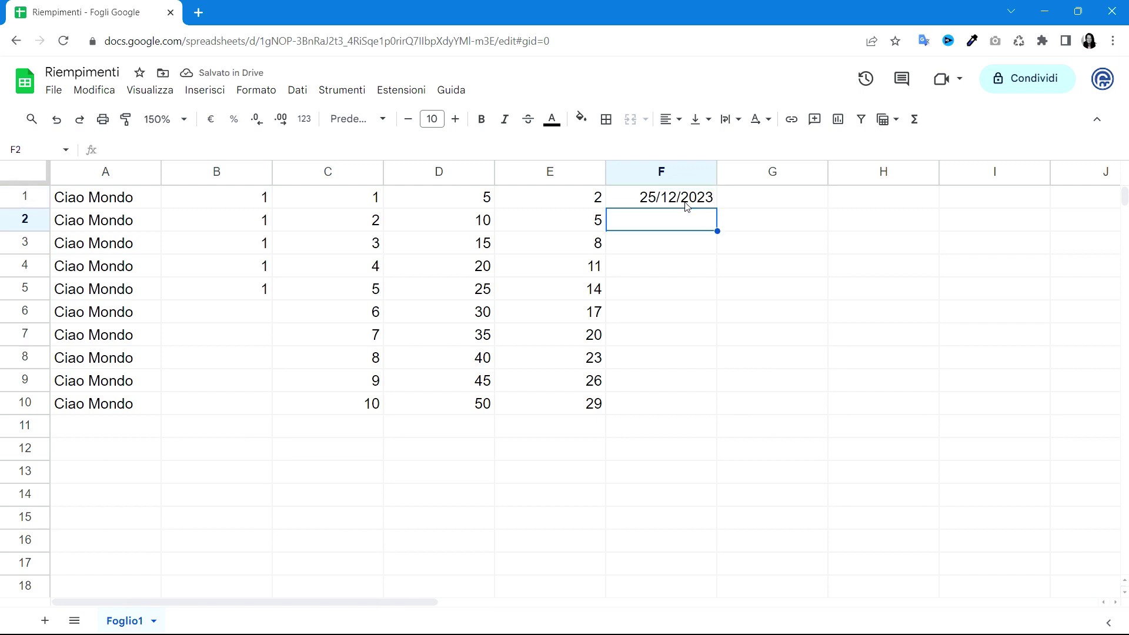
{"action": "left_click", "coordinate": [686, 203]}
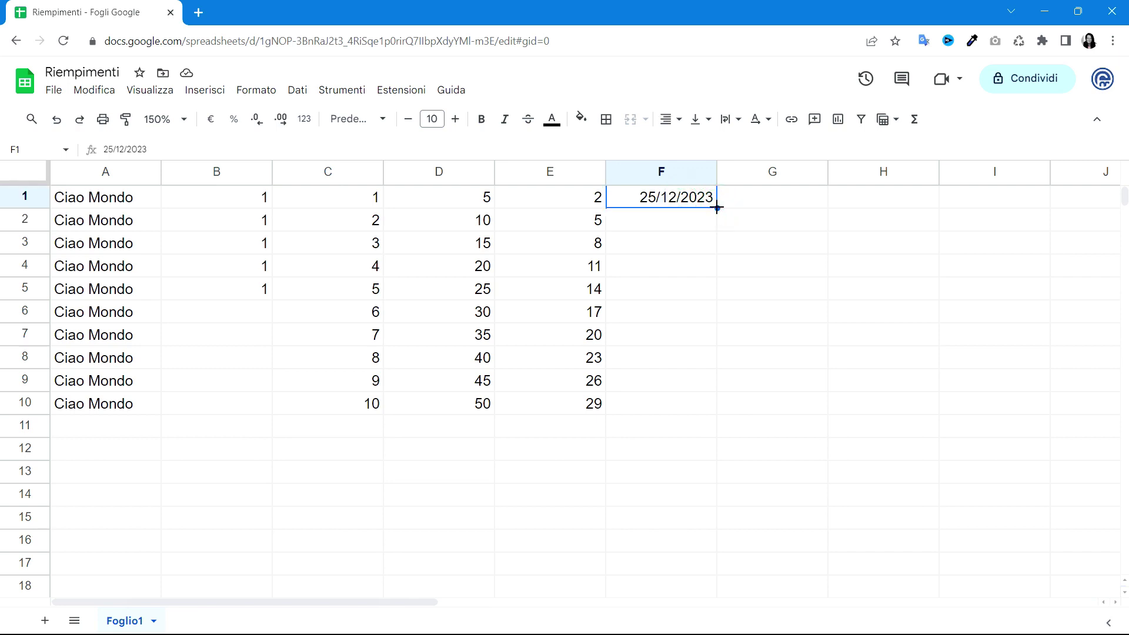
{"action": "left_click_drag", "start_coordinate": [717, 207], "coordinate": [709, 415]}
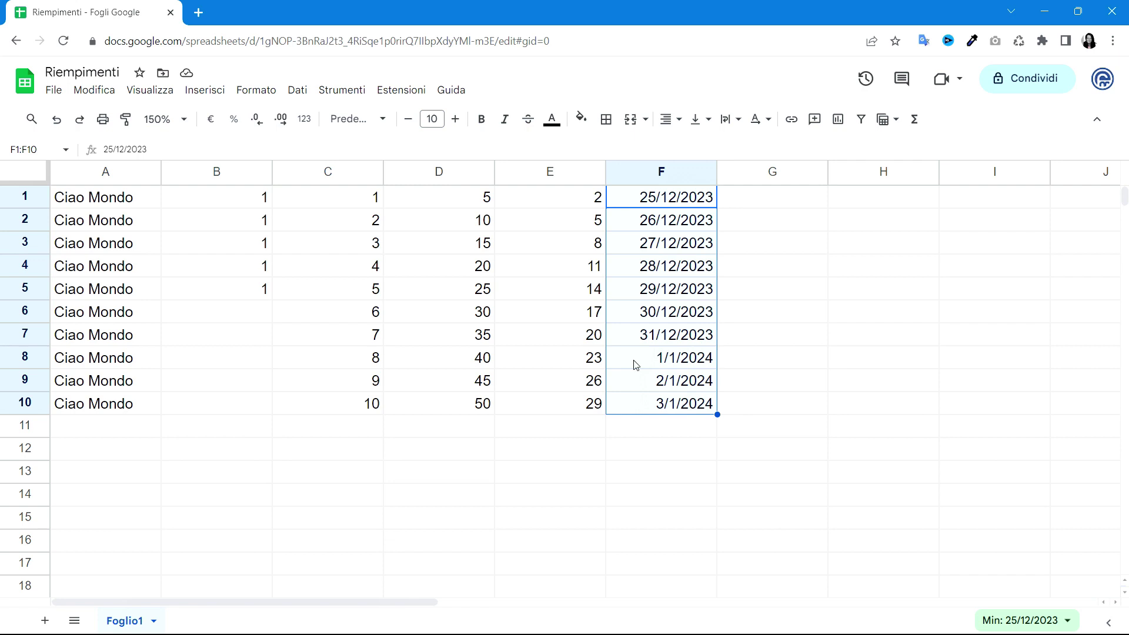
{"action": "left_click", "coordinate": [794, 200]}
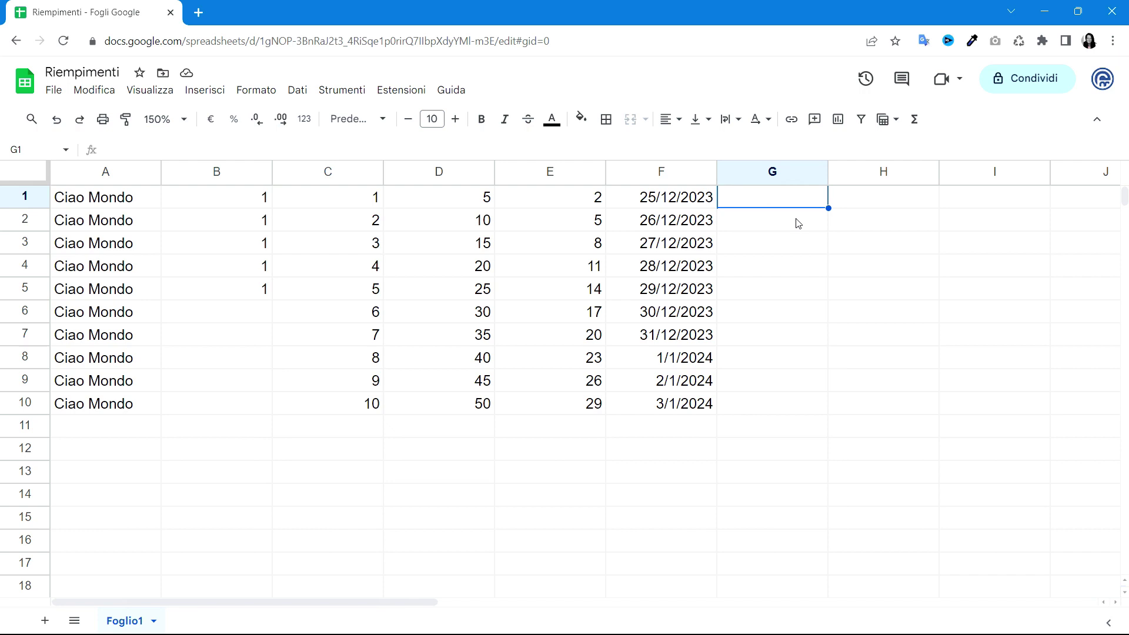
- Enter 29/12/2022 and 29/01/2023 in G1:G2 and extend monthly dates to 29/09/2023
{"action": "type", "text": "29/12/2022"}
{"action": "key", "text": "Return"}
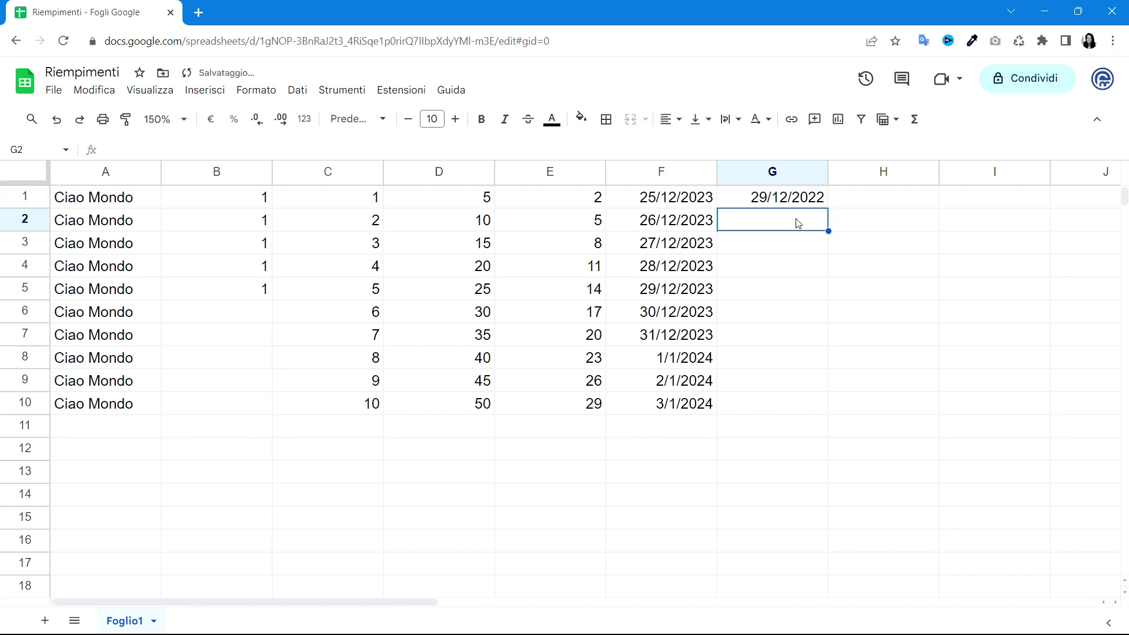
{"action": "type", "text": "29/01/2023"}
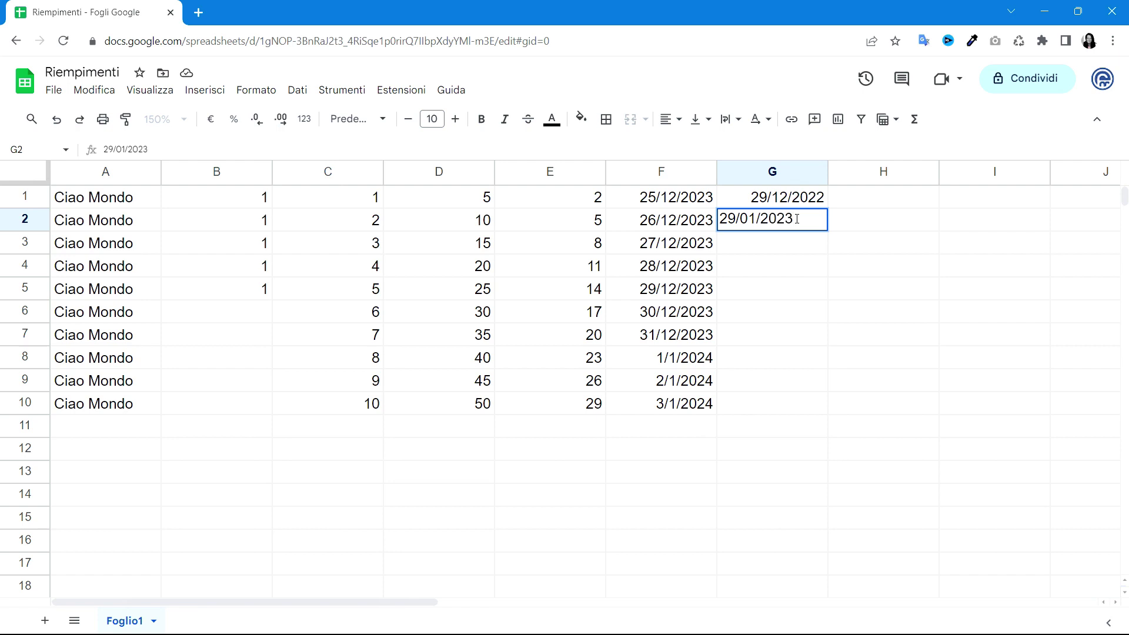
{"action": "key", "text": "Return"}
{"action": "left_click_drag", "start_coordinate": [791, 200], "coordinate": [791, 221]}
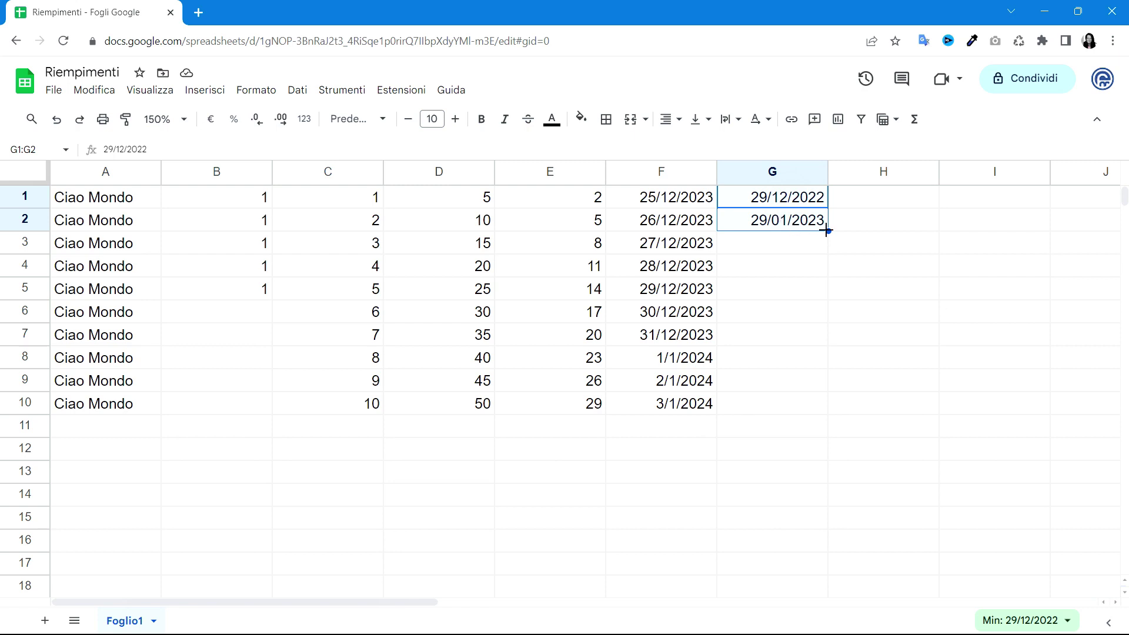
{"action": "left_click_drag", "start_coordinate": [826, 230], "coordinate": [820, 404]}
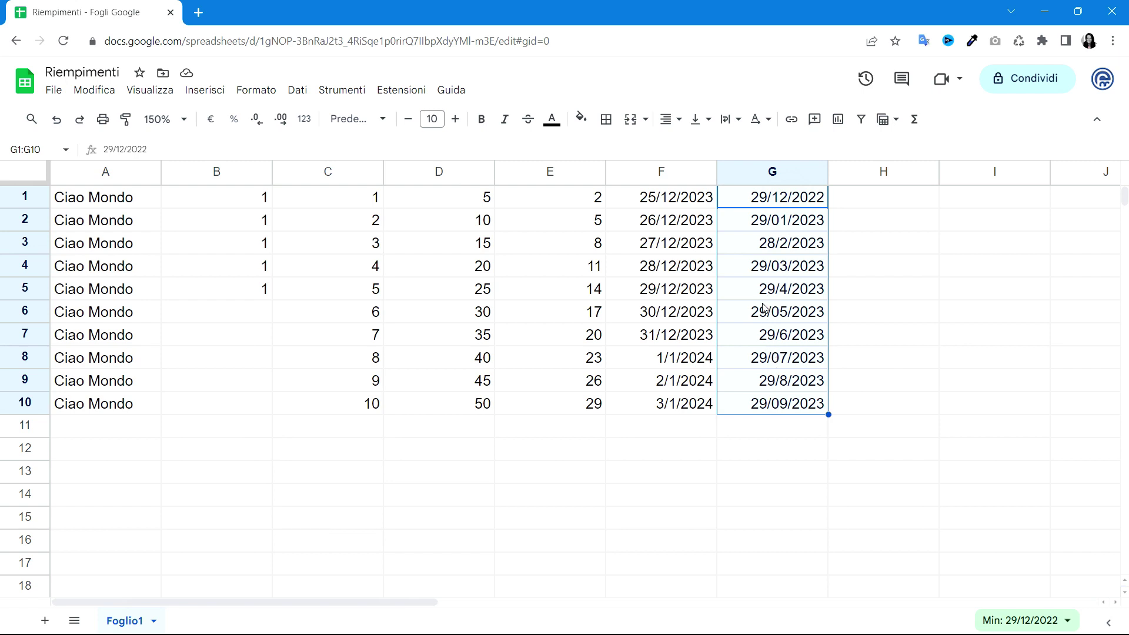
{"action": "left_click", "coordinate": [773, 251]}
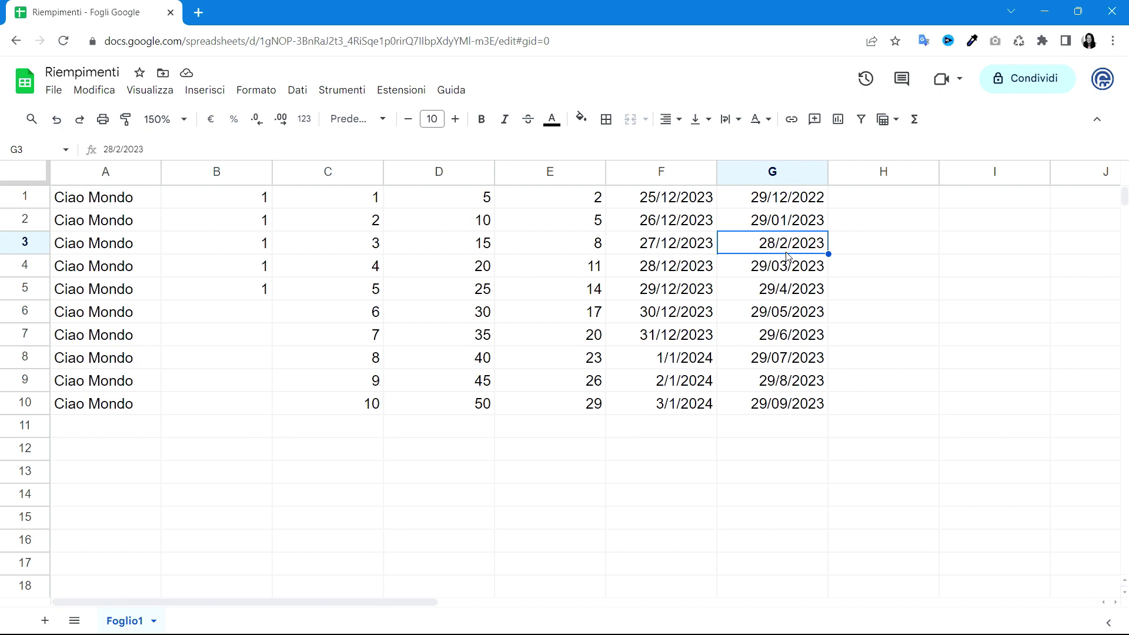
- Enter 'lun' in H1 and fill weekday abbreviations down to 'mer' in H10
{"action": "left_click", "coordinate": [882, 201]}
{"action": "type", "text": "lun"}
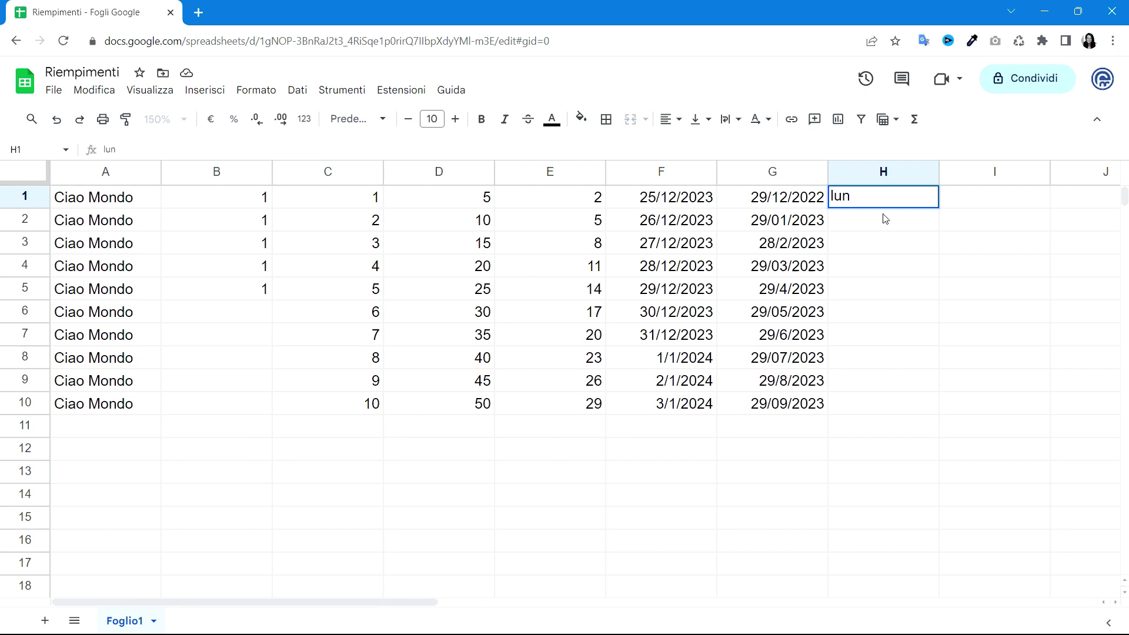
{"action": "key", "text": "Return"}
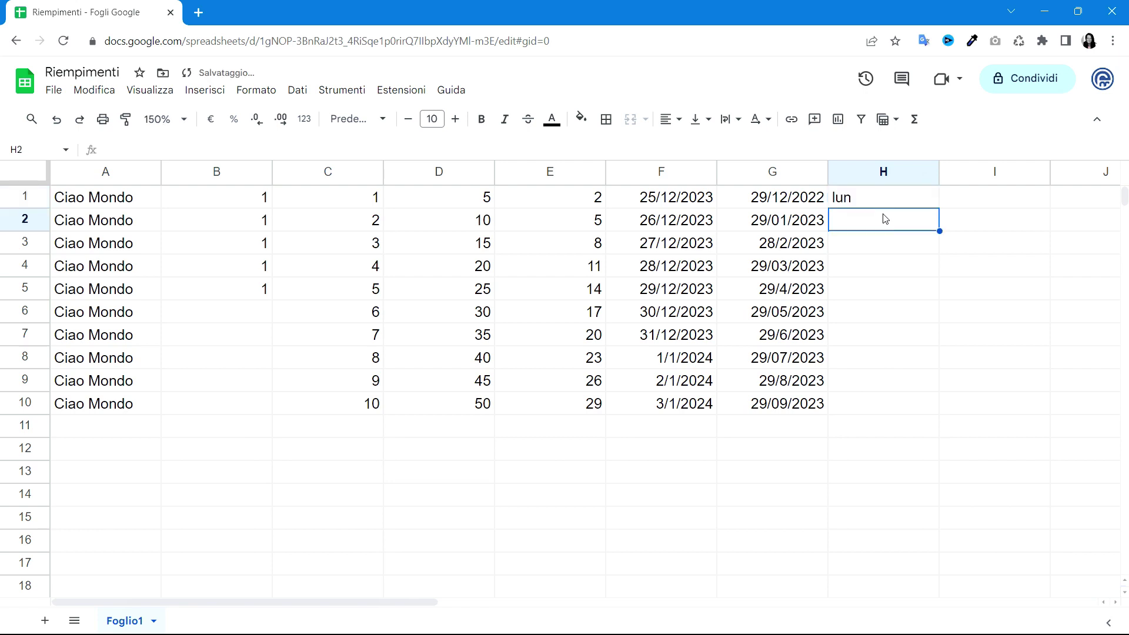
{"action": "left_click", "coordinate": [888, 200]}
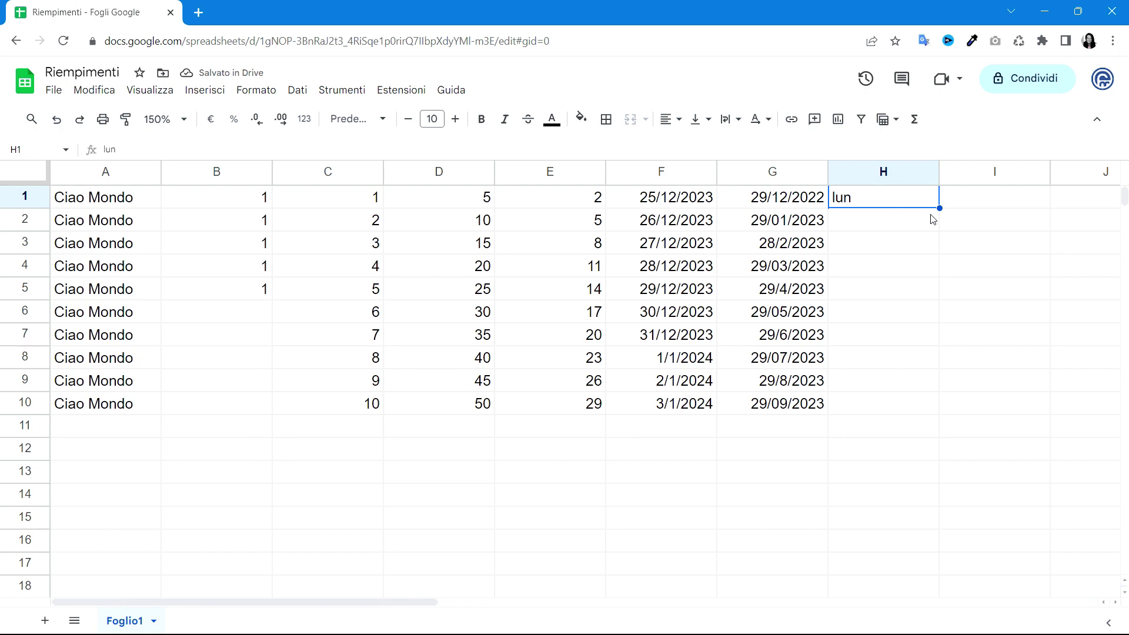
{"action": "left_click_drag", "start_coordinate": [939, 208], "coordinate": [930, 403]}
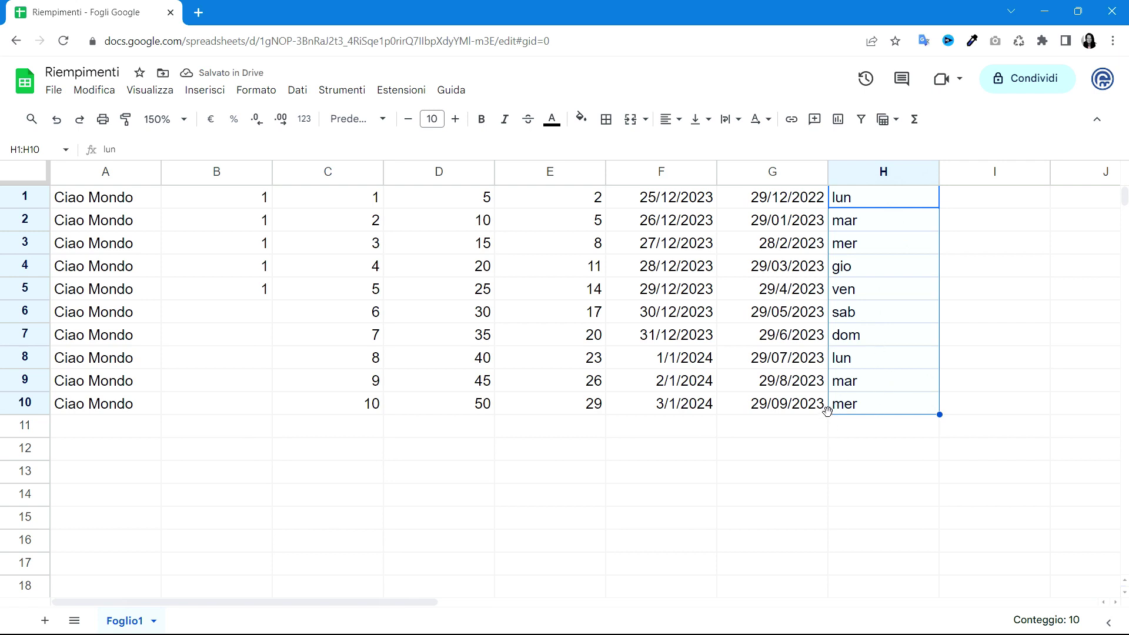
{"action": "left_click", "coordinate": [971, 206]}
- Enter gen in I1 and fill the month abbreviations down to ott in I10
{"action": "type", "text": "gen"}
{"action": "key", "text": "Return"}
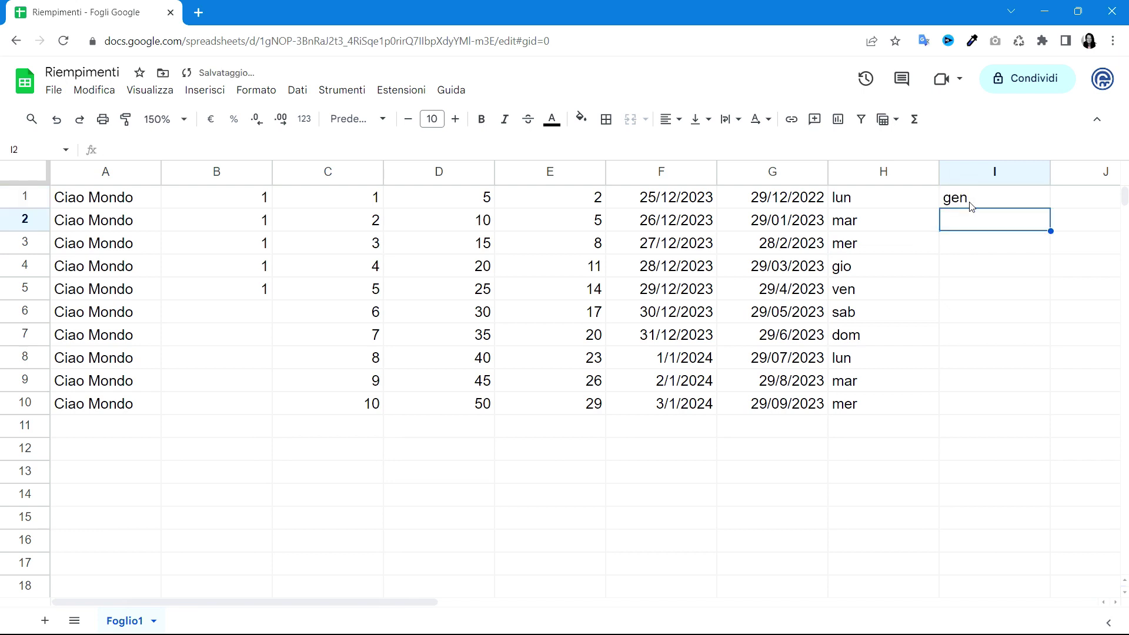
{"action": "left_click", "coordinate": [970, 201]}
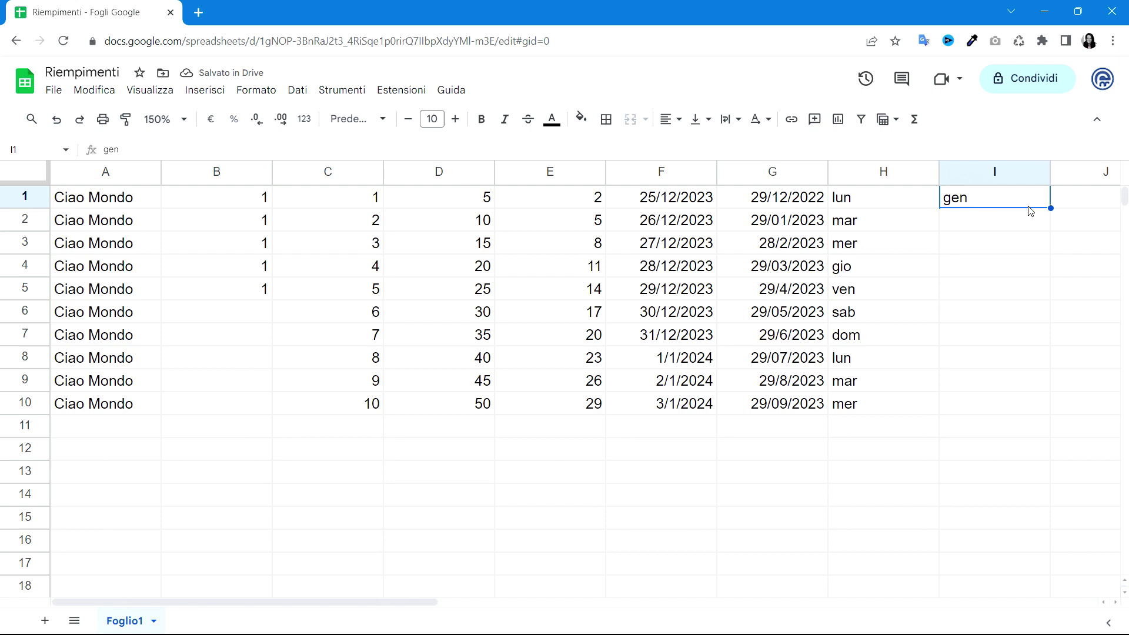
{"action": "left_click_drag", "start_coordinate": [1050, 208], "coordinate": [1039, 405]}
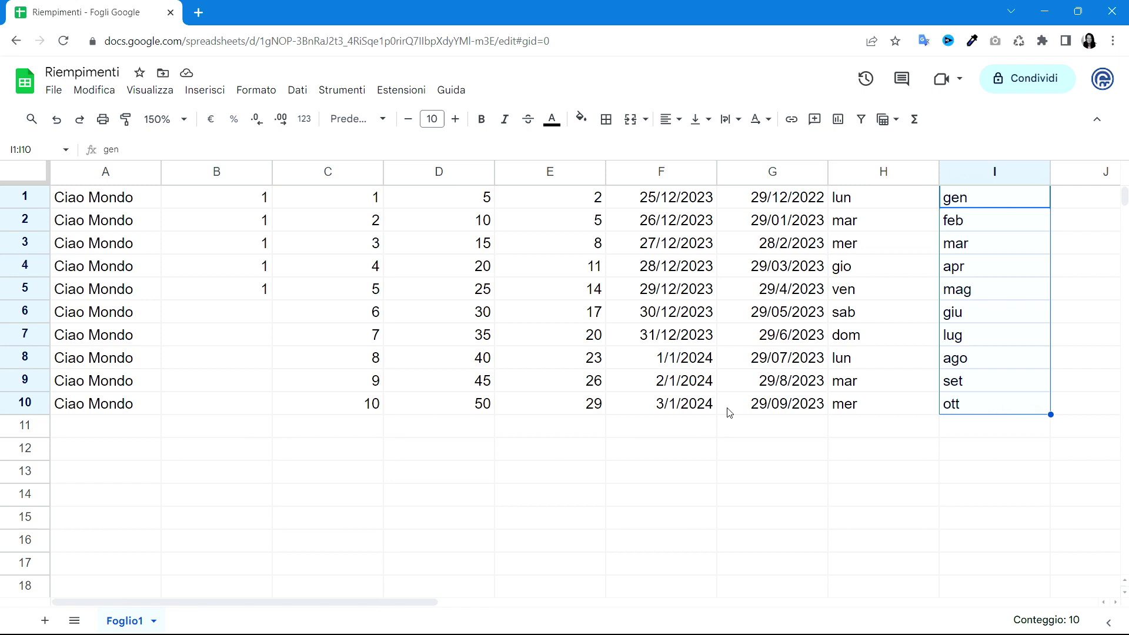
- Enter gen in D12 and extend the month series right to giu in I12
{"action": "left_click", "coordinate": [444, 455]}
{"action": "type", "text": "gen"}
{"action": "key", "text": "Return"}
{"action": "left_click", "coordinate": [447, 453]}
{"action": "left_click_drag", "start_coordinate": [493, 461], "coordinate": [822, 469]}
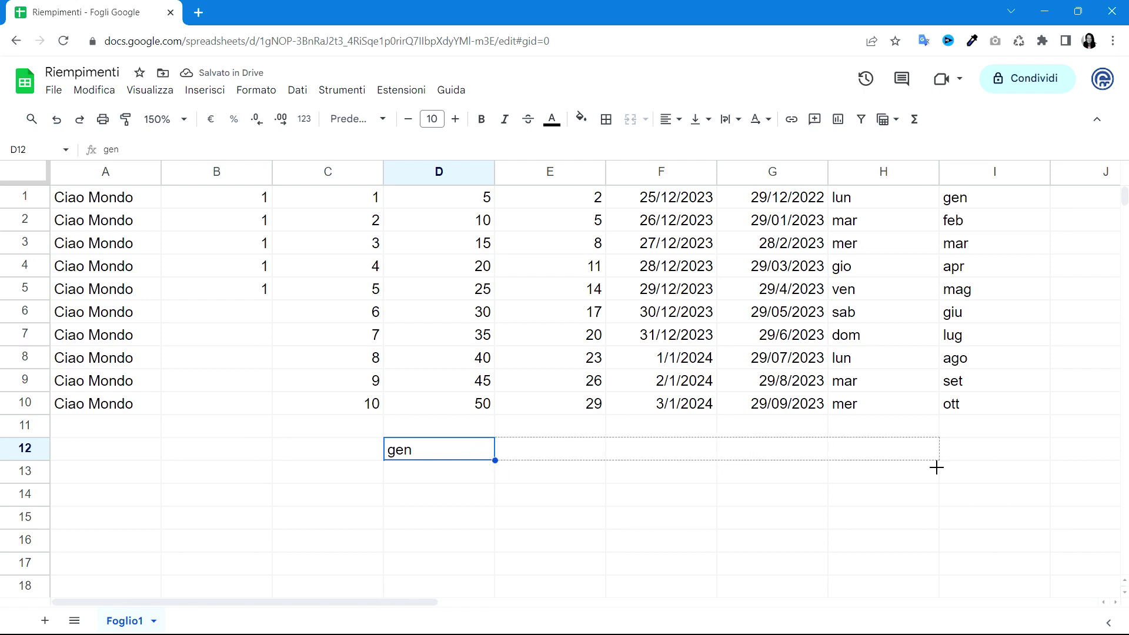
{"action": "left_click_drag", "start_coordinate": [822, 469], "coordinate": [967, 460]}
- Fill the earlier months ott, nov, dic leftward from D12 to A12
{"action": "left_click", "coordinate": [404, 456]}
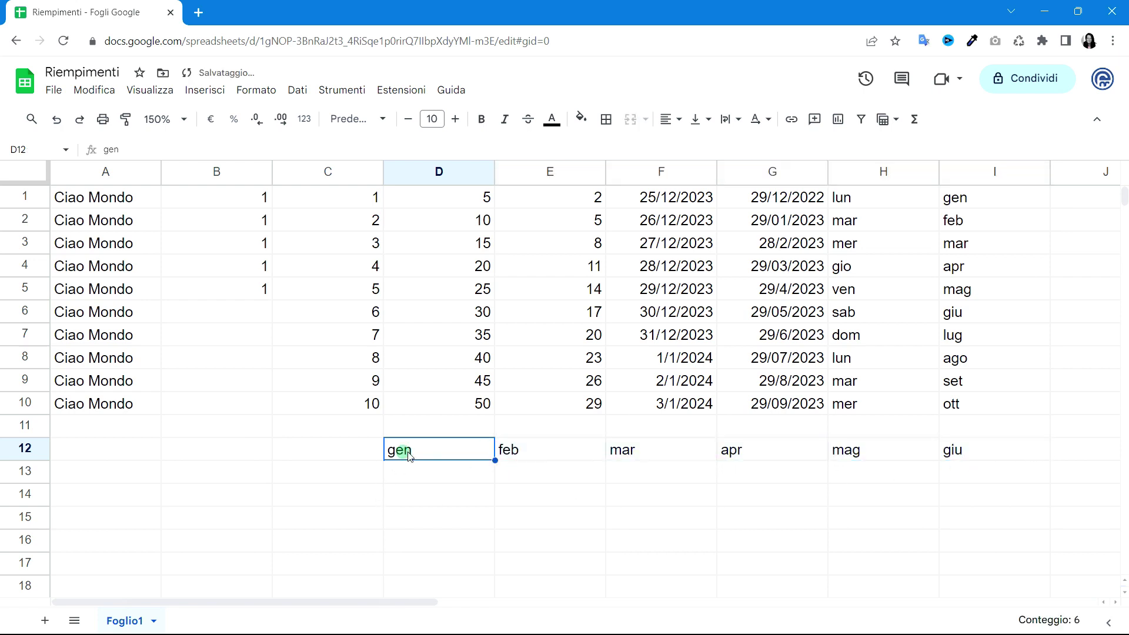
{"action": "left_click_drag", "start_coordinate": [494, 460], "coordinate": [151, 470]}
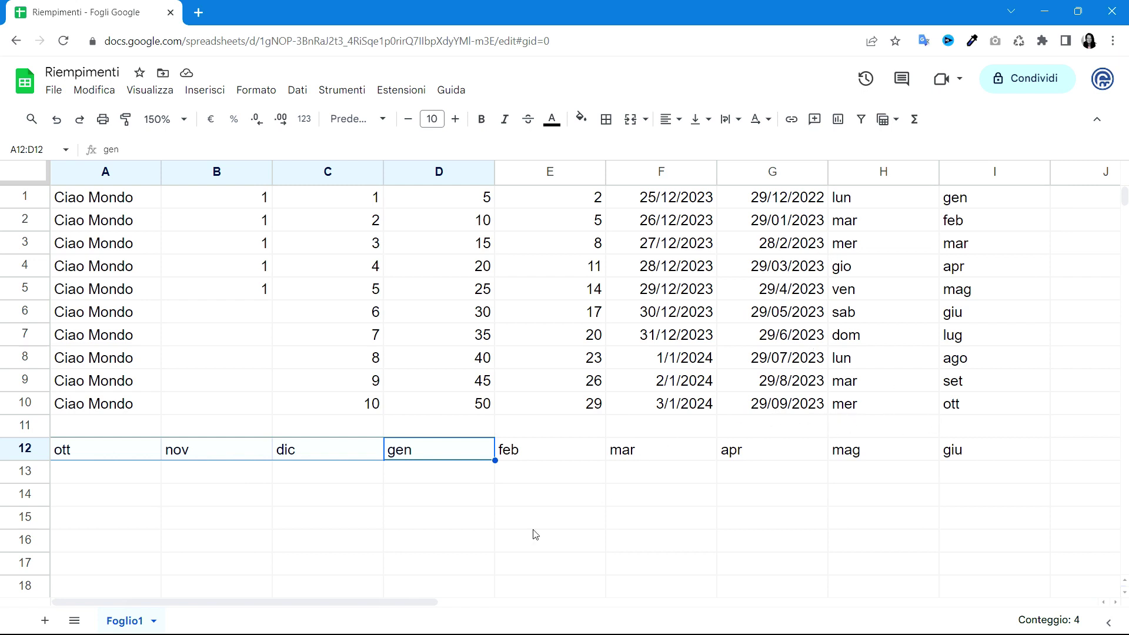
{"action": "left_click", "coordinate": [134, 479]}
- Enter aprile in A13 and fill full month names across row 13 through novembre
{"action": "type", "text": "aprile"}
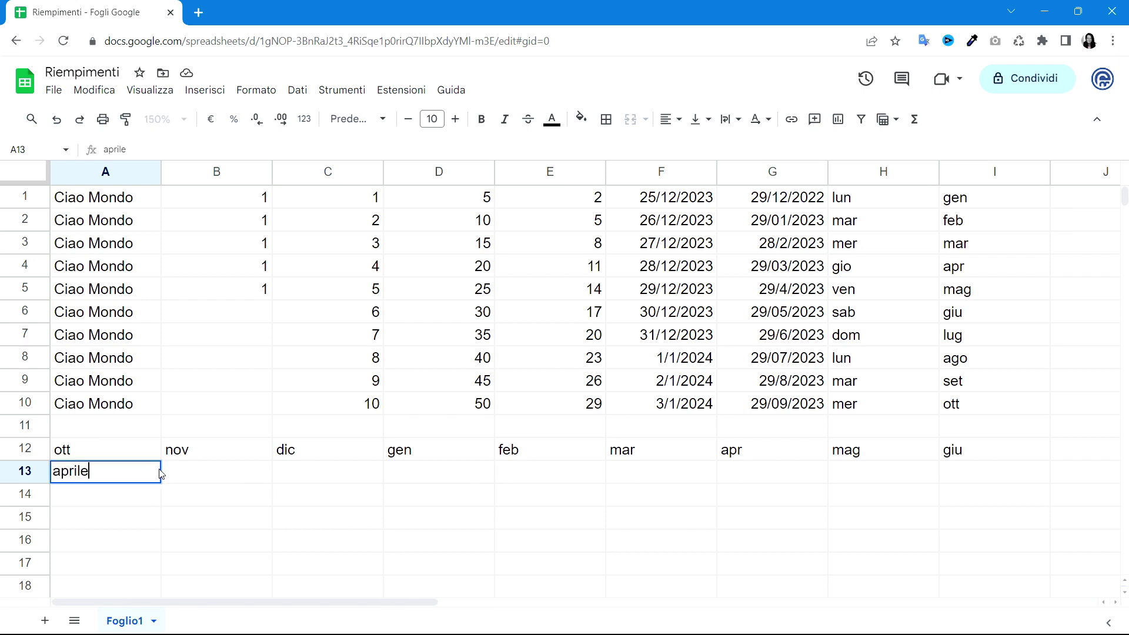
{"action": "left_click", "coordinate": [176, 478]}
{"action": "left_click", "coordinate": [134, 472]}
{"action": "mouse_move", "coordinate": [161, 483]}
{"action": "left_mouse_down"}
{"action": "mouse_move", "coordinate": [614, 465]}
{"action": "mouse_move", "coordinate": [865, 471]}
{"action": "left_mouse_up"}
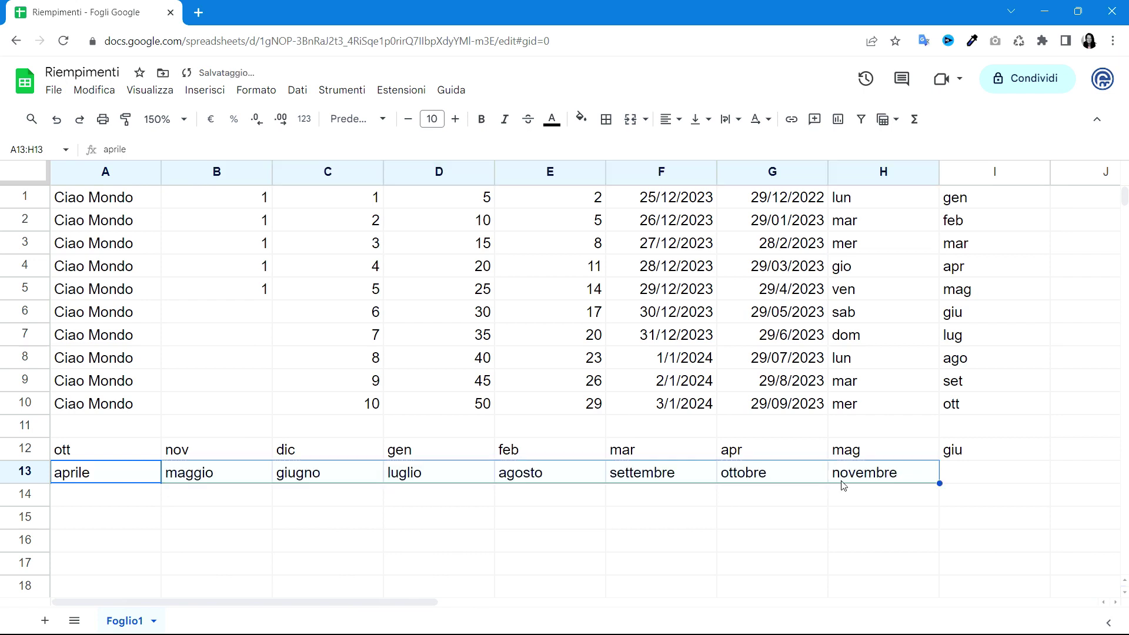
- Enter giovedì in A14 and fill weekday names across row 14 to venerdì in I14
{"action": "left_click", "coordinate": [112, 493]}
{"action": "type", "text": "gio"}
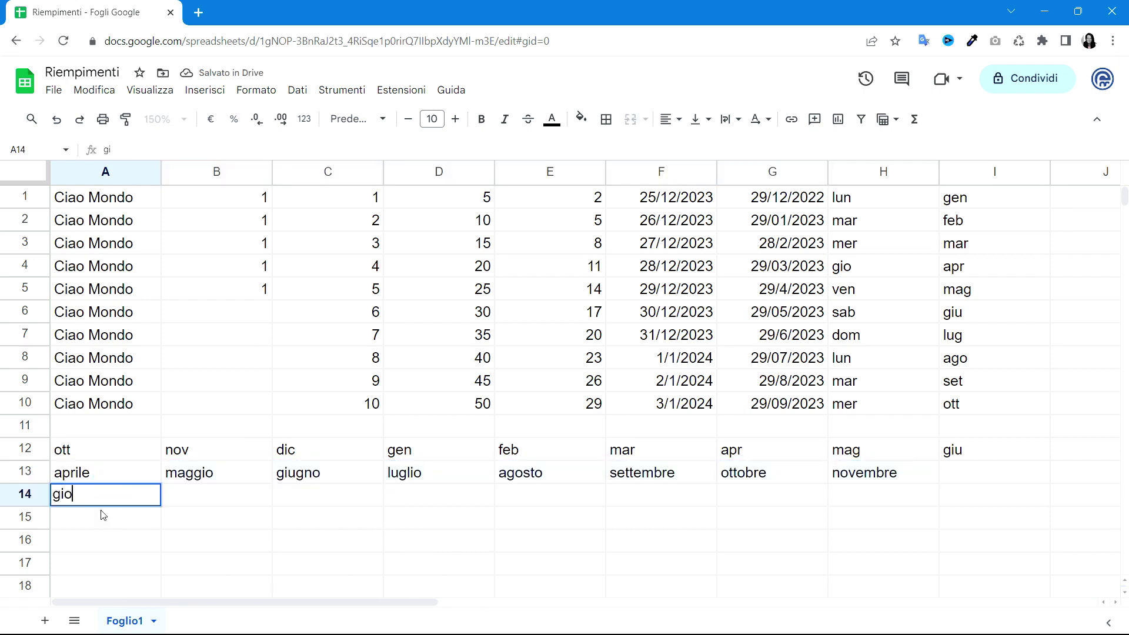
{"action": "type", "text": "ved"}
{"action": "type", "text": "ì"}
{"action": "key", "text": "Return"}
{"action": "left_click", "coordinate": [111, 497]}
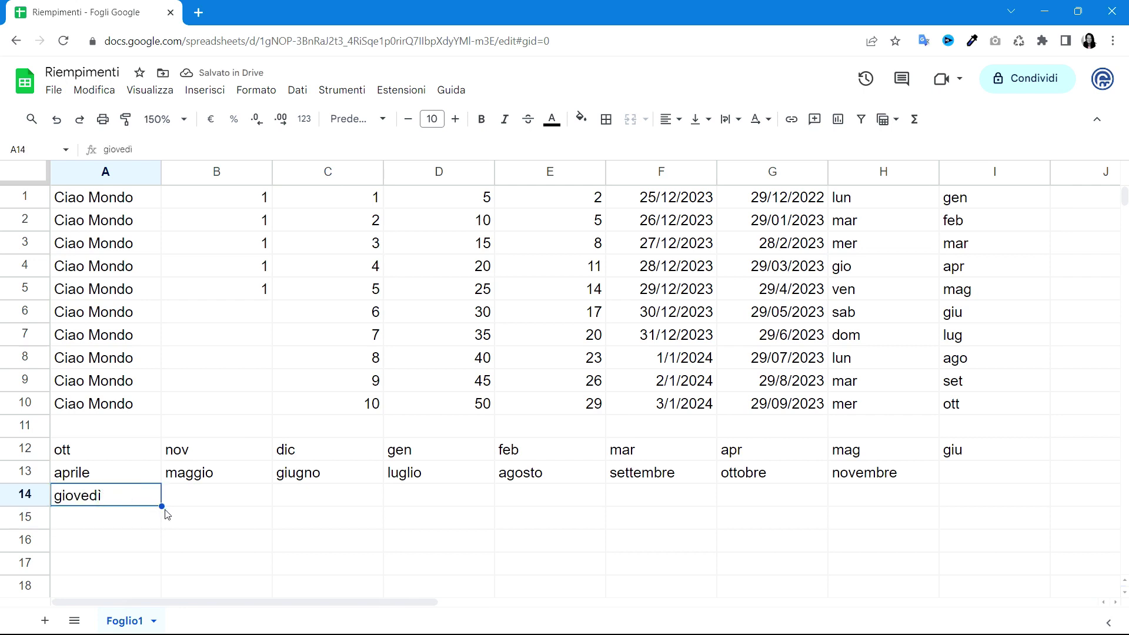
{"action": "left_click_drag", "start_coordinate": [162, 505], "coordinate": [945, 506]}
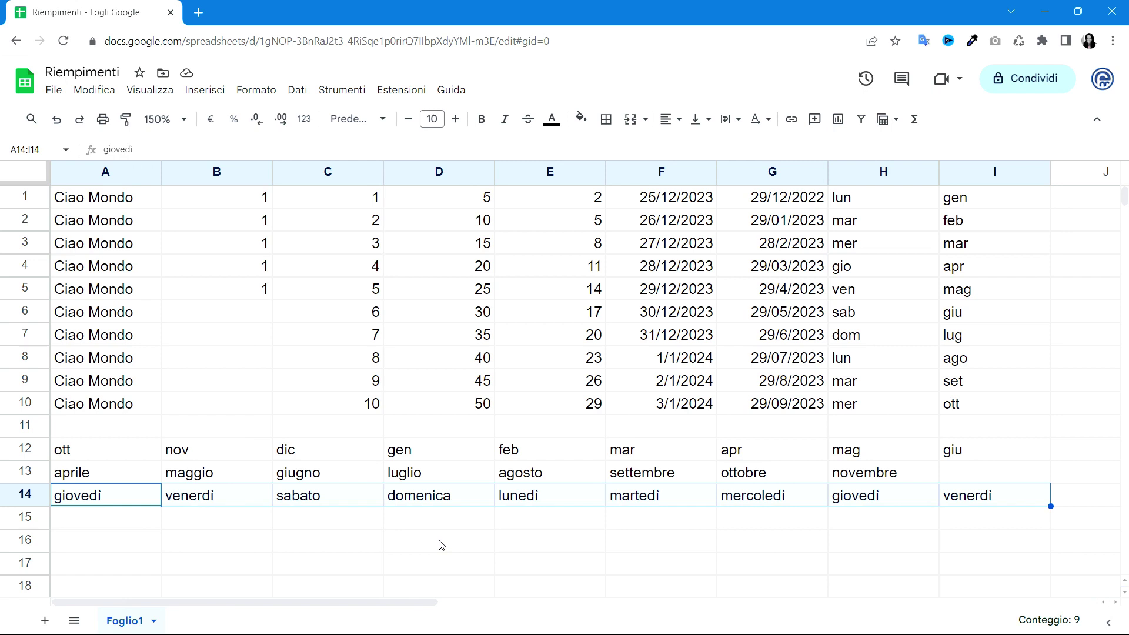
{"action": "left_click", "coordinate": [148, 528]}
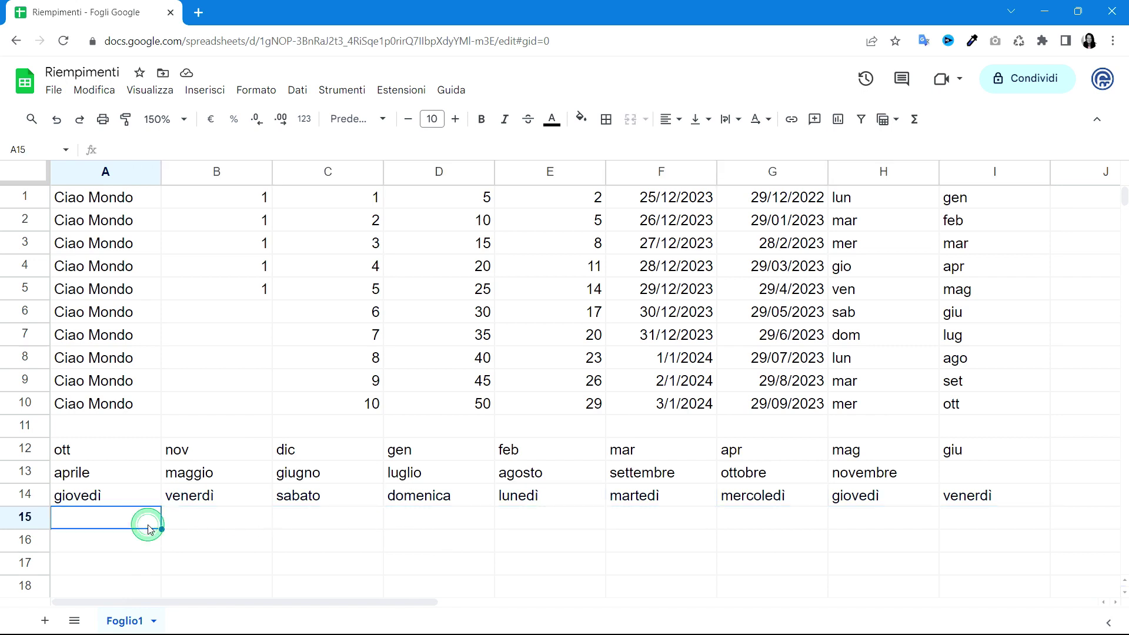
- Enter Ciao 1 in A15 and fill the series across to Ciao 9 in I15
{"action": "type", "text": "Ciao 1"}
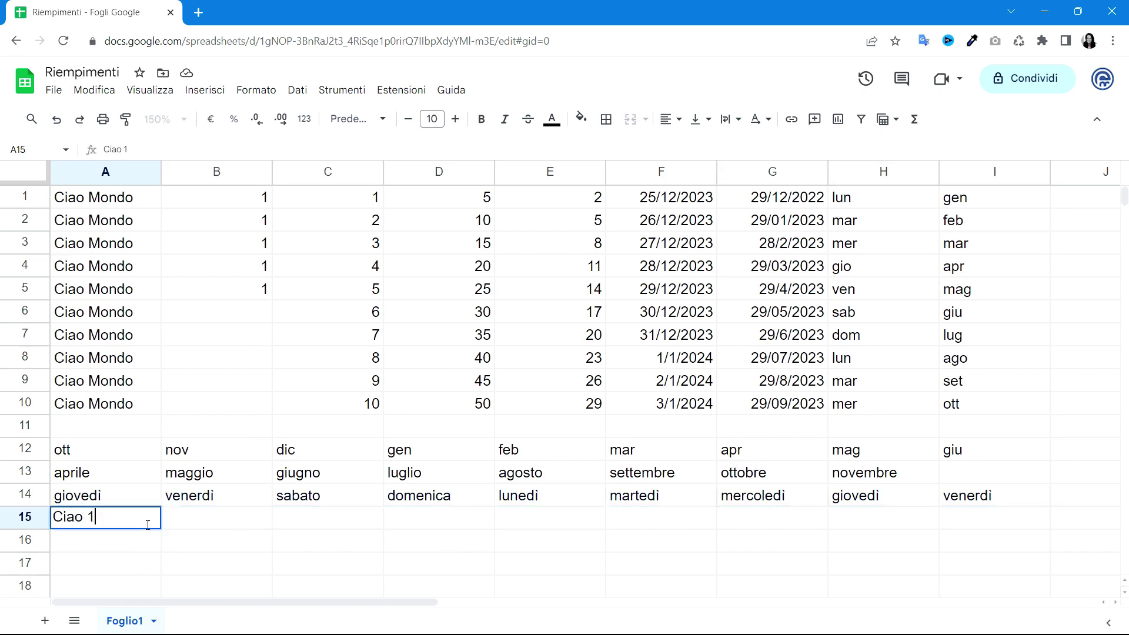
{"action": "key", "text": "Return"}
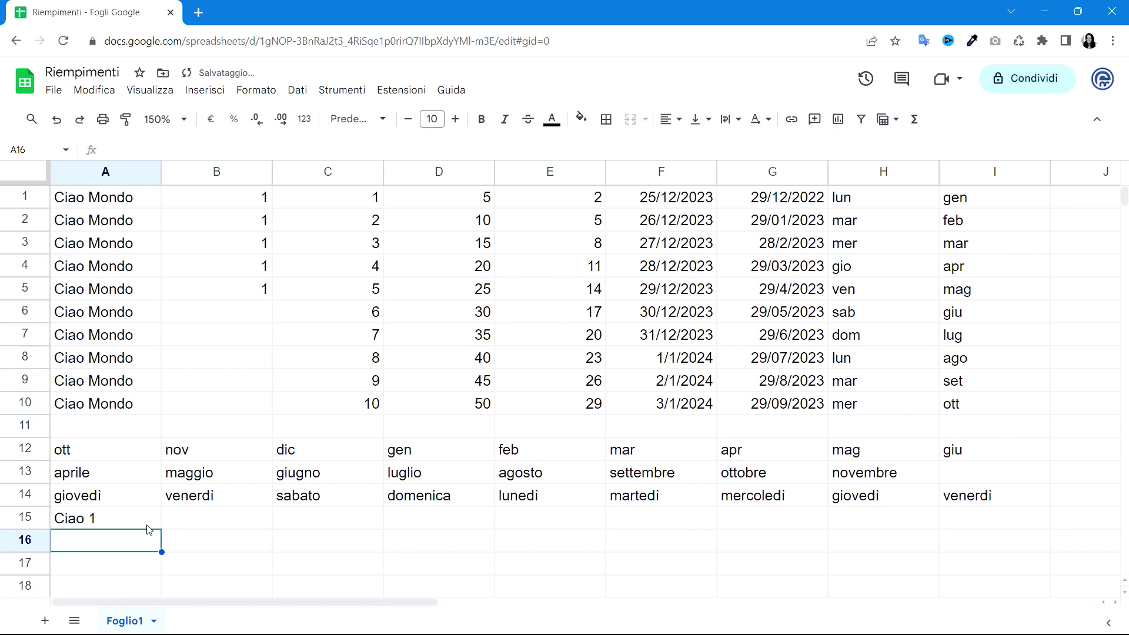
{"action": "left_click", "coordinate": [148, 527]}
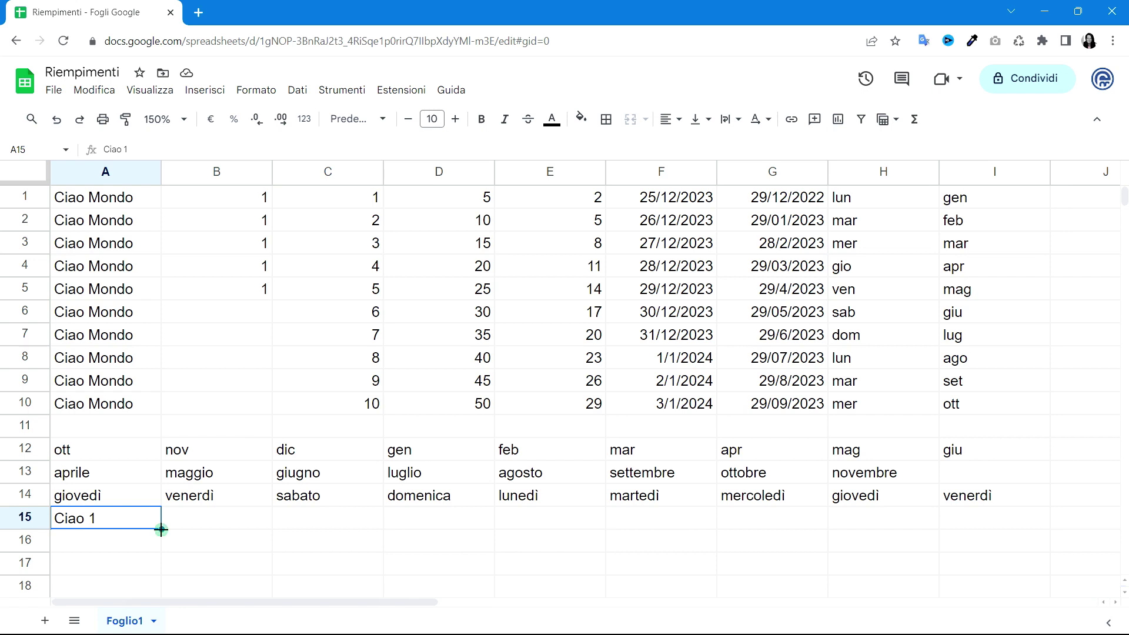
{"action": "left_click_drag", "start_coordinate": [161, 529], "coordinate": [999, 527]}
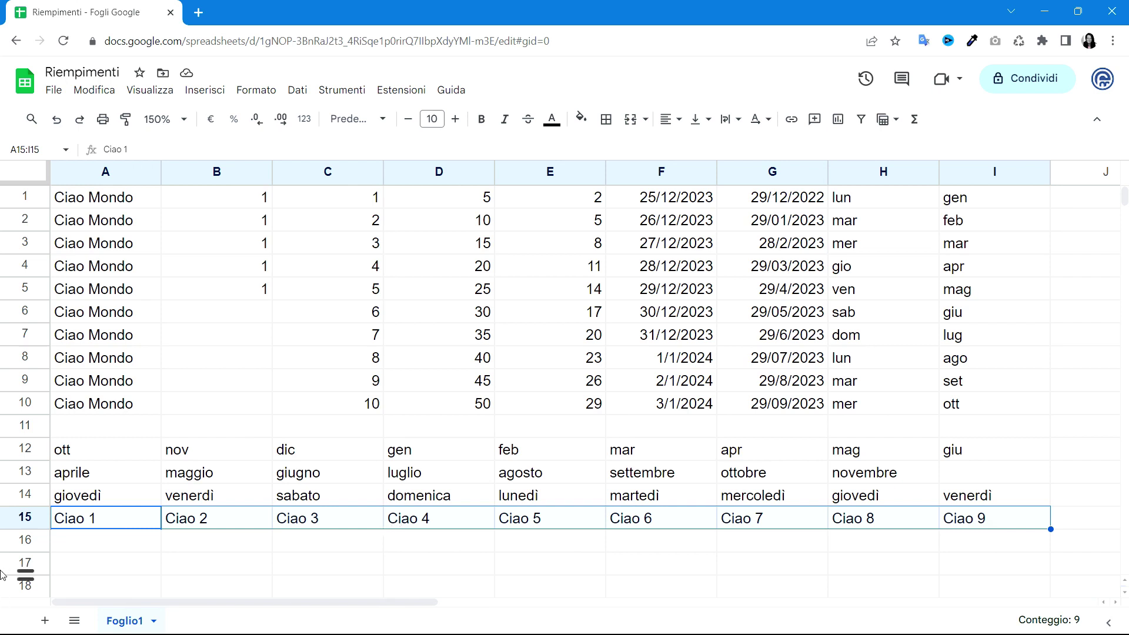
{"action": "left_click", "coordinate": [80, 538]}
- Enter Ciao 7 in A16 and Ciao 14 in B16, then fill the step-7 series to I16
{"action": "type", "text": "Ciao 7"}
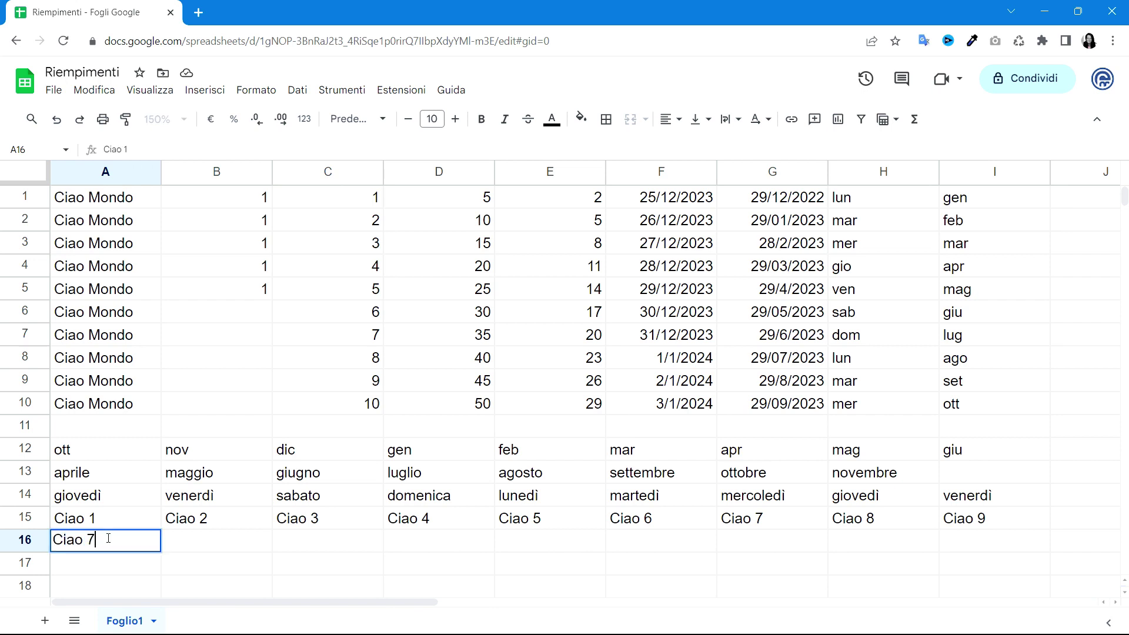
{"action": "key", "text": "Tab"}
{"action": "type", "text": "Ciao 14"}
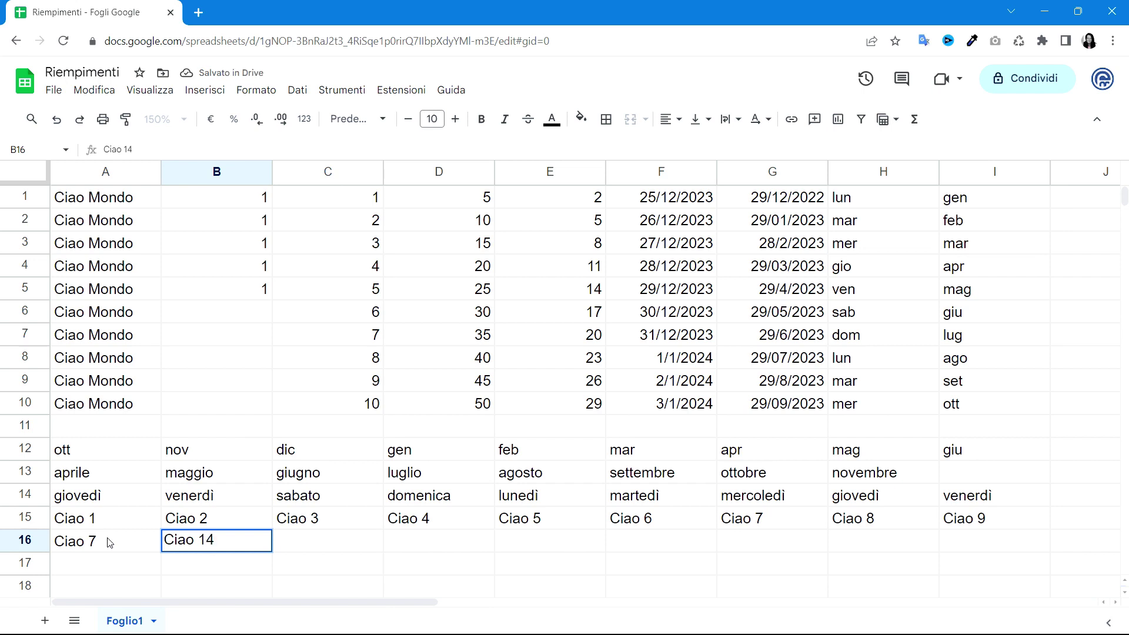
{"action": "mouse_move", "coordinate": [110, 541]}
{"action": "left_mouse_down"}
{"action": "mouse_move", "coordinate": [954, 540]}
{"action": "mouse_move", "coordinate": [935, 543]}
{"action": "left_mouse_up"}
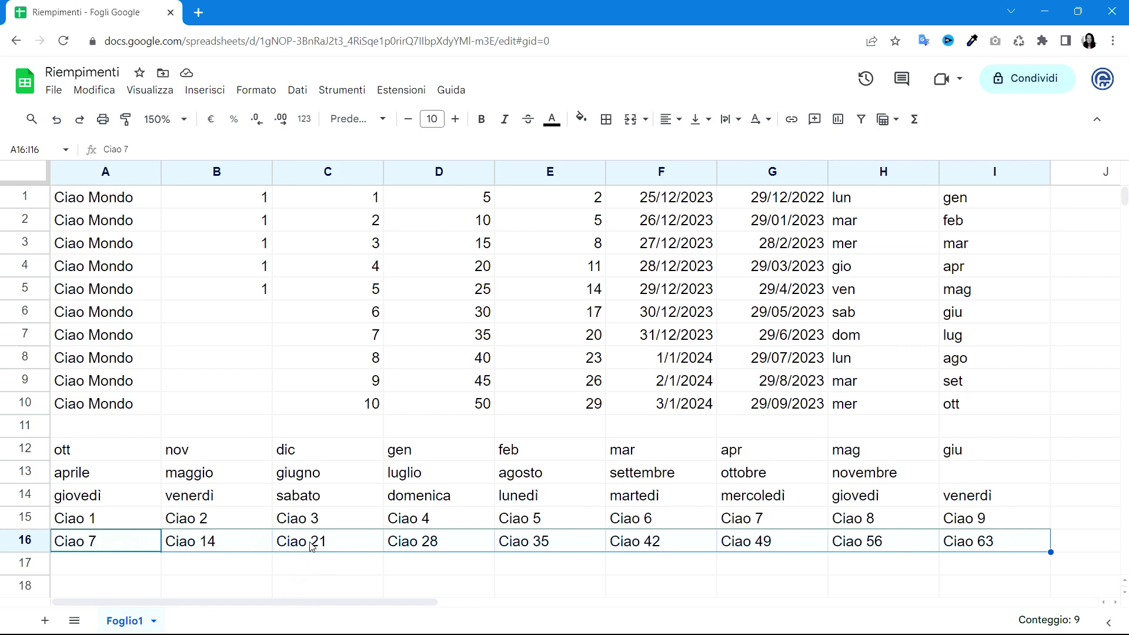
- Check the filled values across row 16, from Ciao 21 through Ciao 63
{"action": "left_click", "coordinate": [330, 544]}
{"action": "left_click", "coordinate": [438, 544]}
{"action": "left_click", "coordinate": [573, 540]}
{"action": "left_click", "coordinate": [696, 542]}
{"action": "left_click", "coordinate": [760, 543]}
{"action": "left_click", "coordinate": [896, 542]}
{"action": "left_click", "coordinate": [973, 541]}
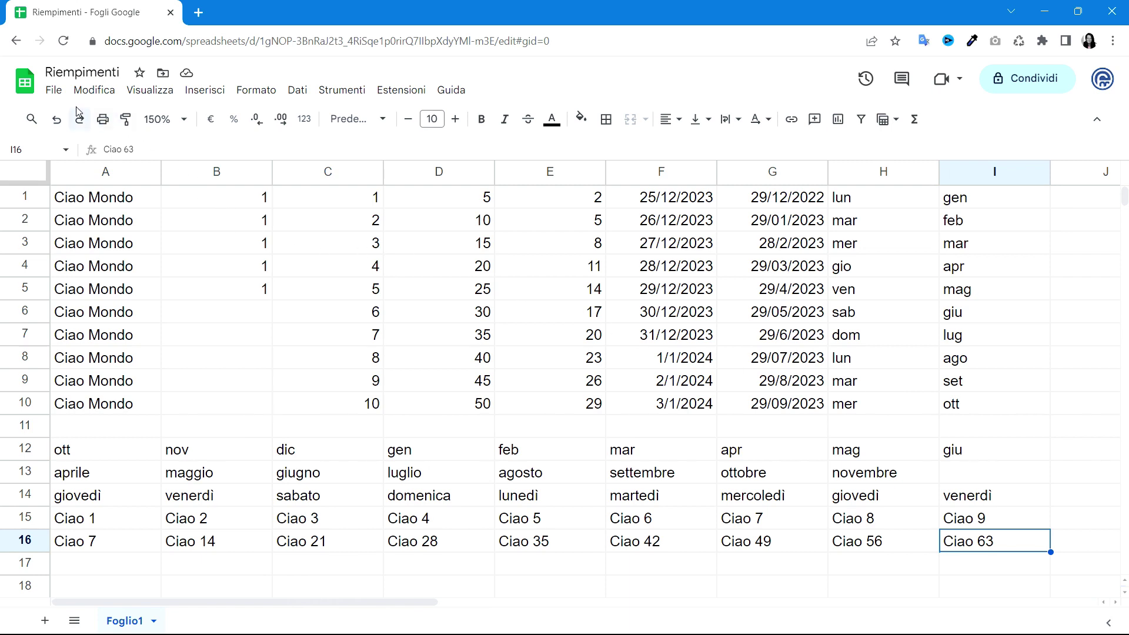
- Upload the Registro esami workbook from the File di servizio folder via File > Apri
{"action": "left_click", "coordinate": [53, 90]}
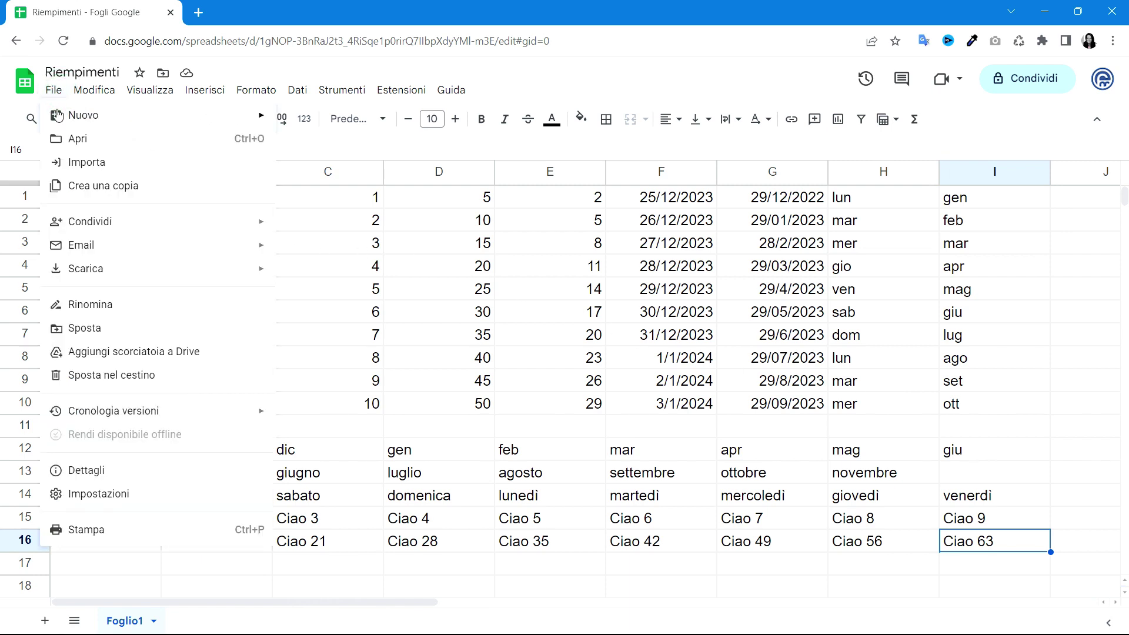
{"action": "left_click", "coordinate": [74, 141]}
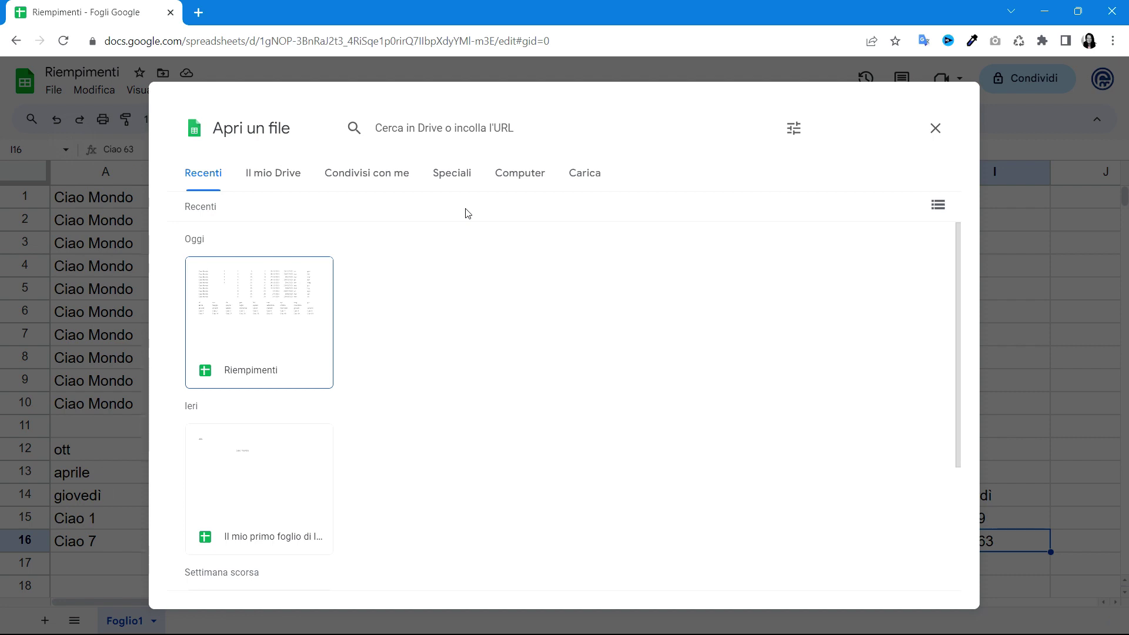
{"action": "left_click", "coordinate": [586, 173]}
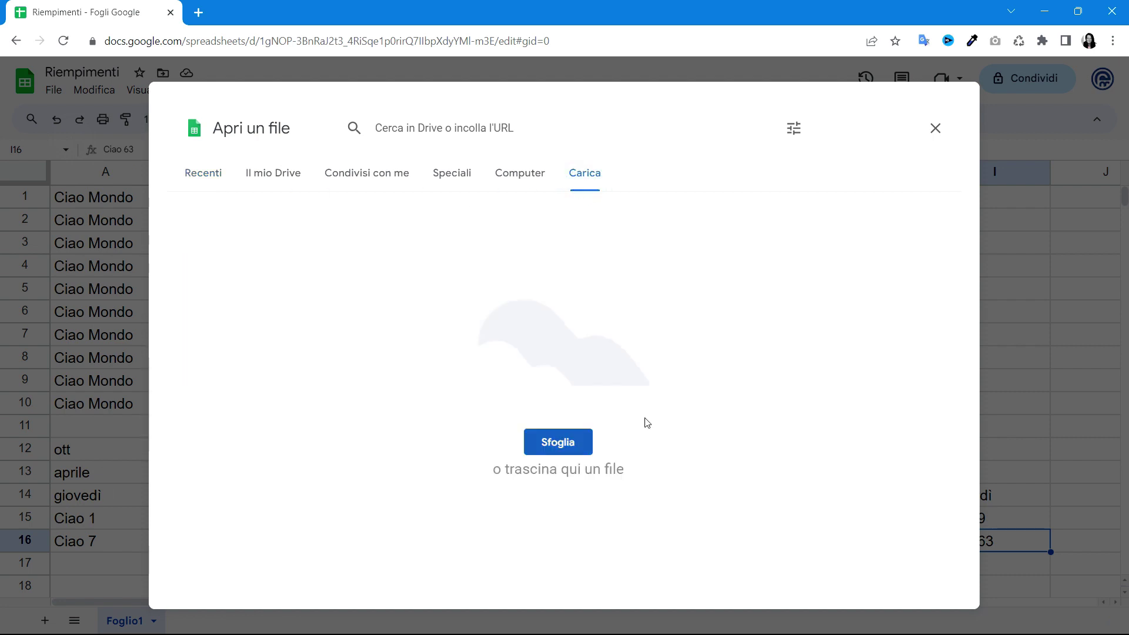
{"action": "left_click", "coordinate": [575, 448]}
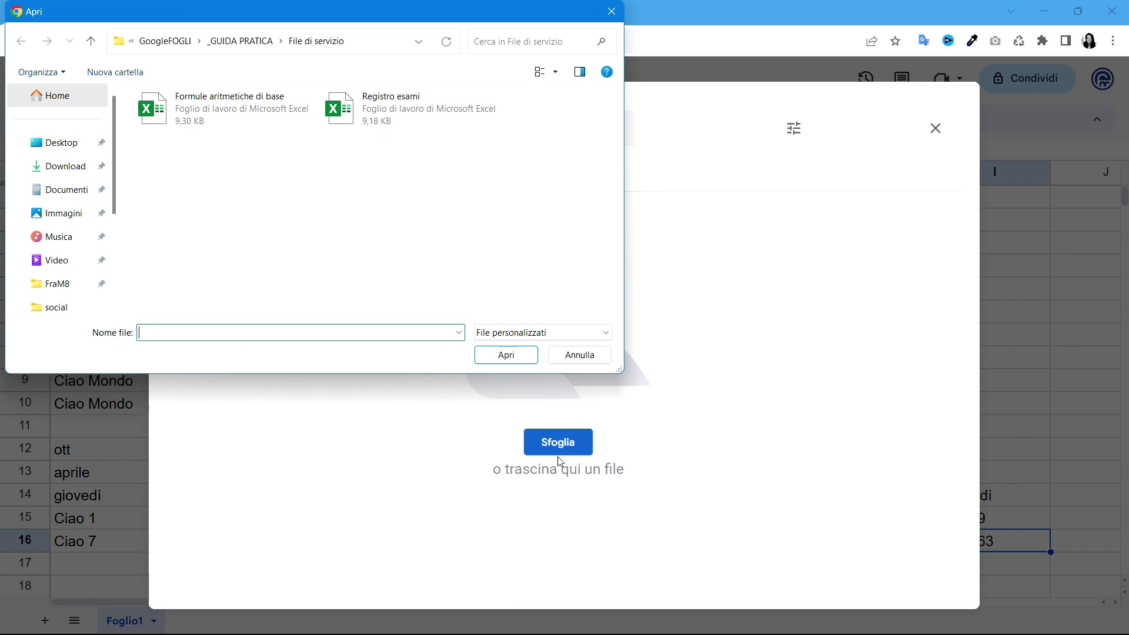
{"action": "left_click", "coordinate": [414, 116]}
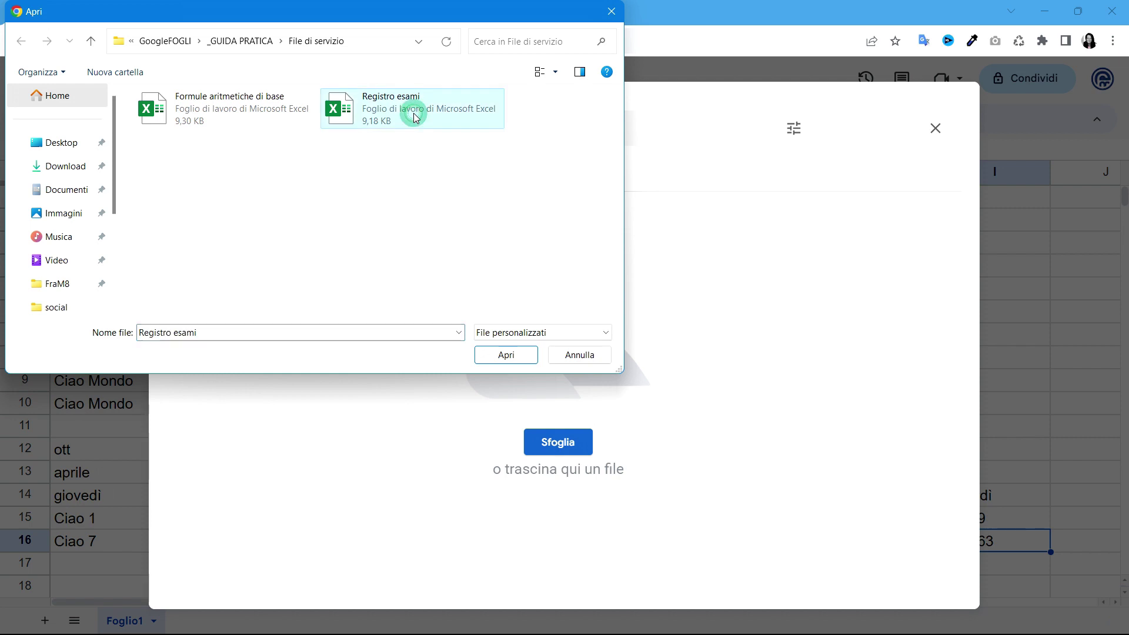
{"action": "left_click", "coordinate": [506, 355]}
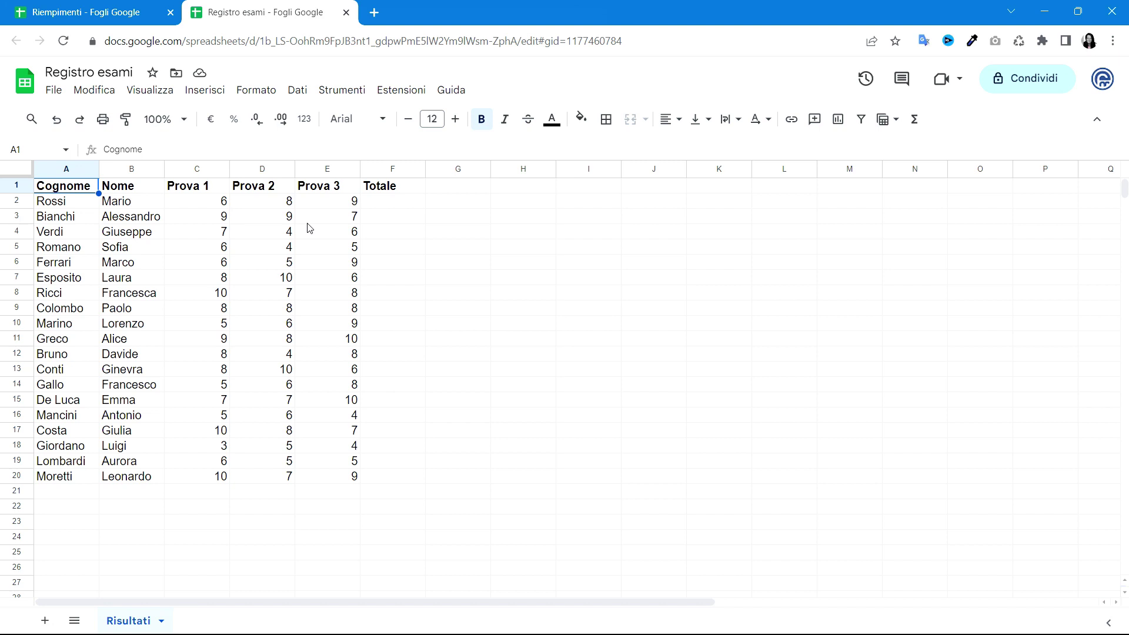
- Select cell F2 under the Totale header of the Risultati sheet
{"action": "left_click", "coordinate": [415, 202]}
- Enter =C2+D2+E2 in F2 to total the first student's three scores, giving 23
{"action": "double_click", "coordinate": [415, 201]}
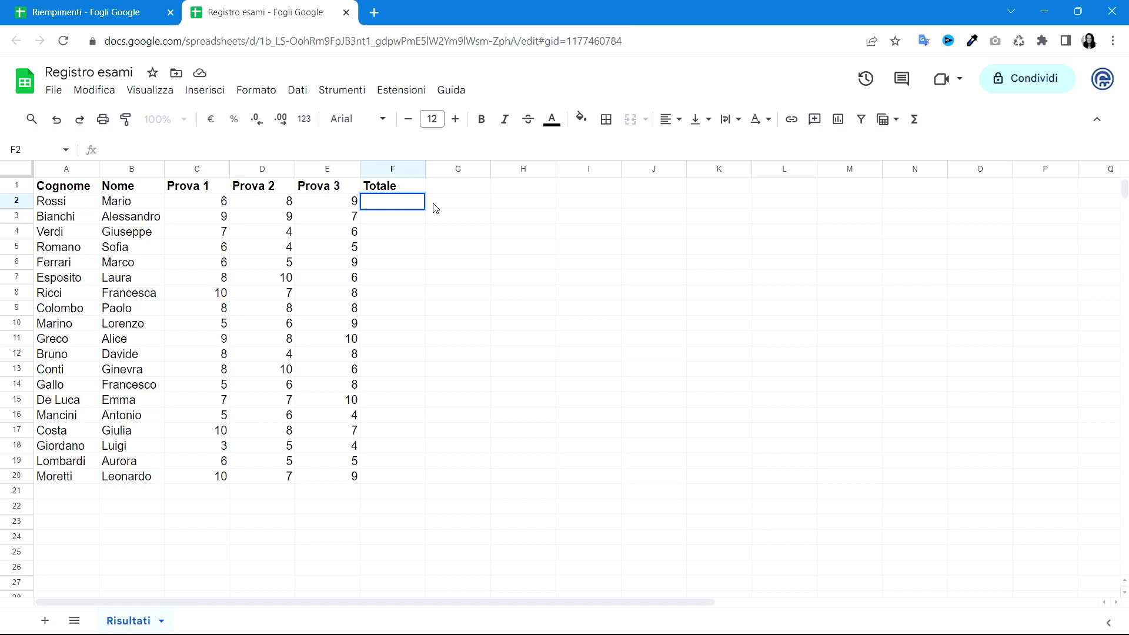
{"action": "type", "text": "="}
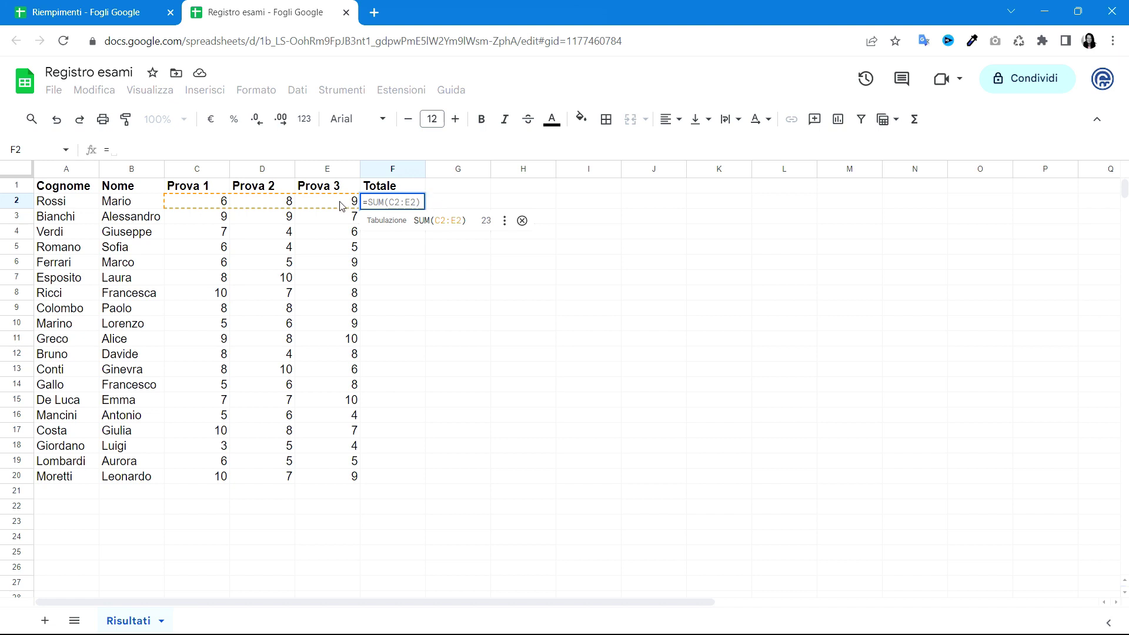
{"action": "left_click", "coordinate": [522, 221]}
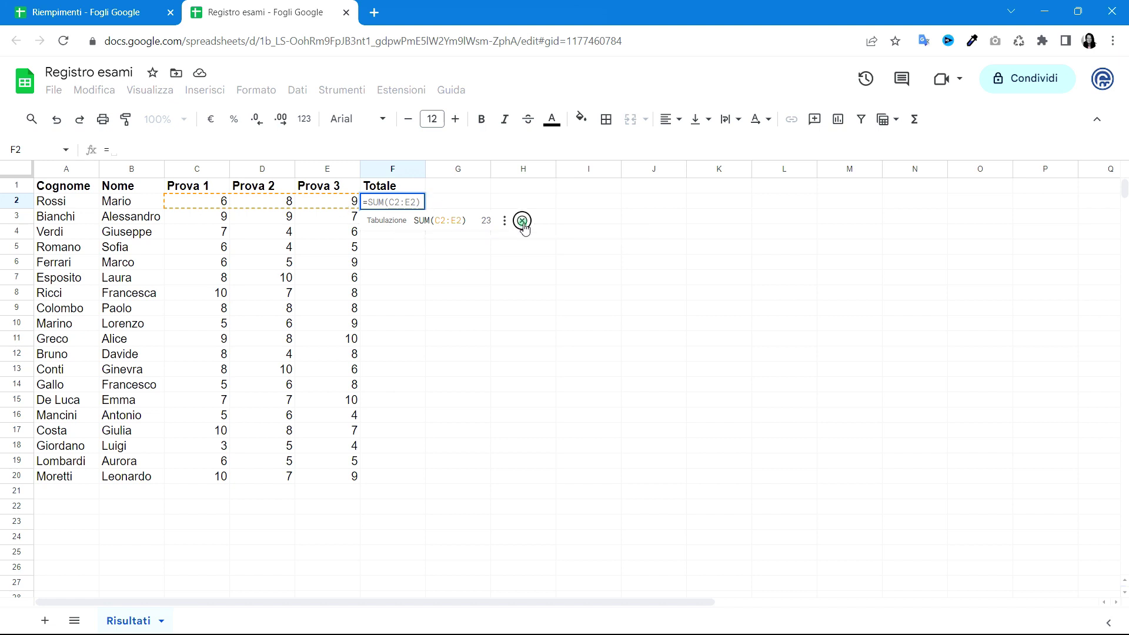
{"action": "left_click", "coordinate": [222, 207]}
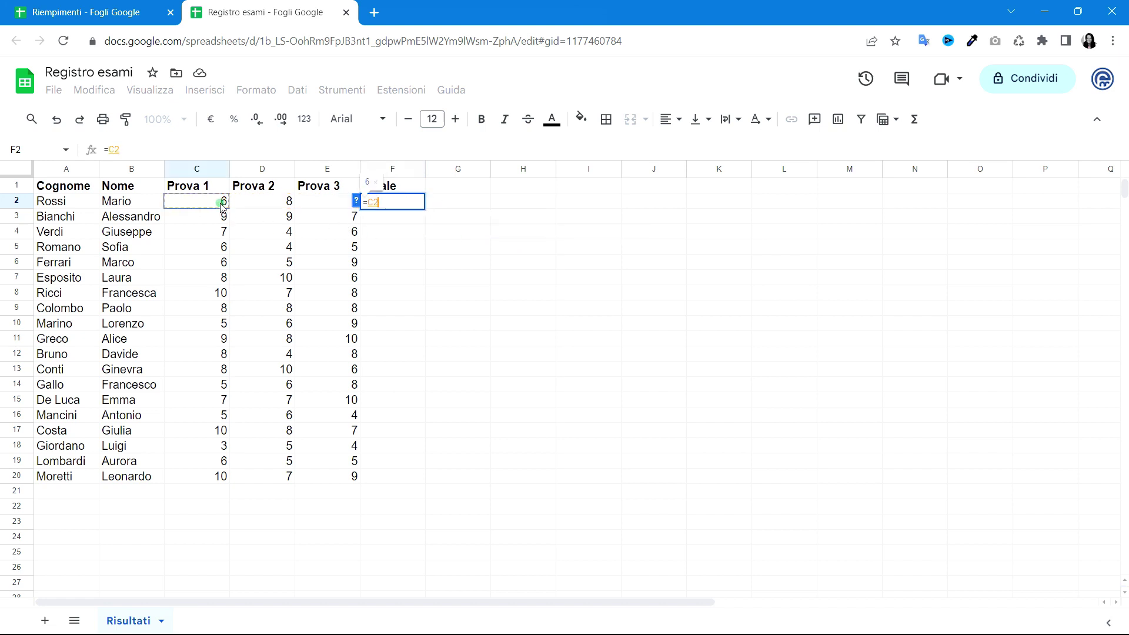
{"action": "type", "text": "+"}
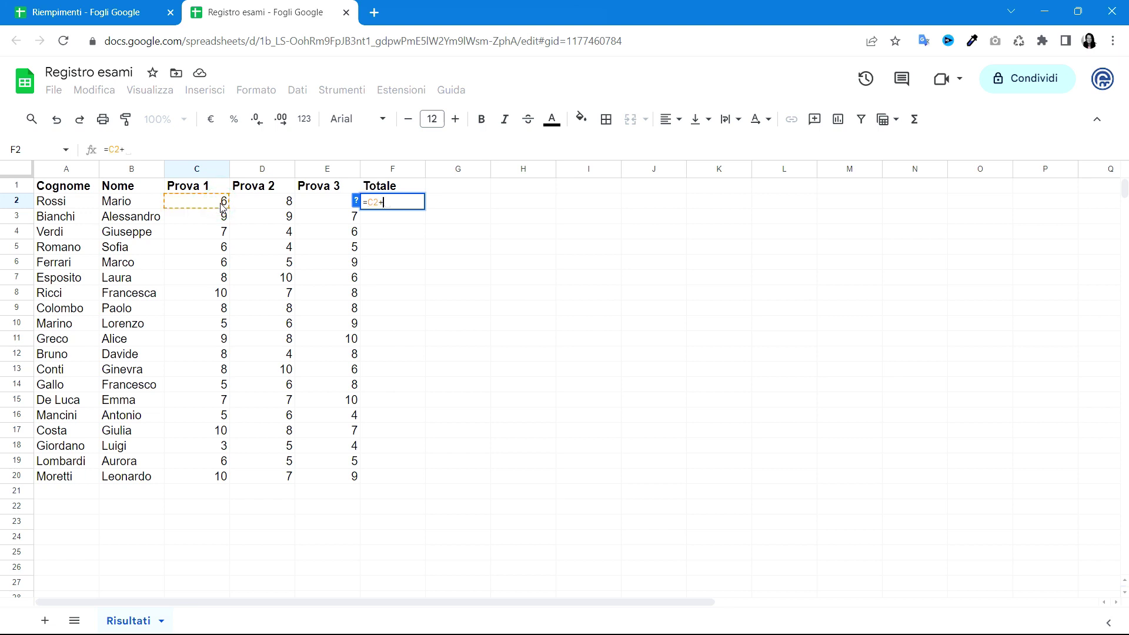
{"action": "left_click", "coordinate": [257, 210]}
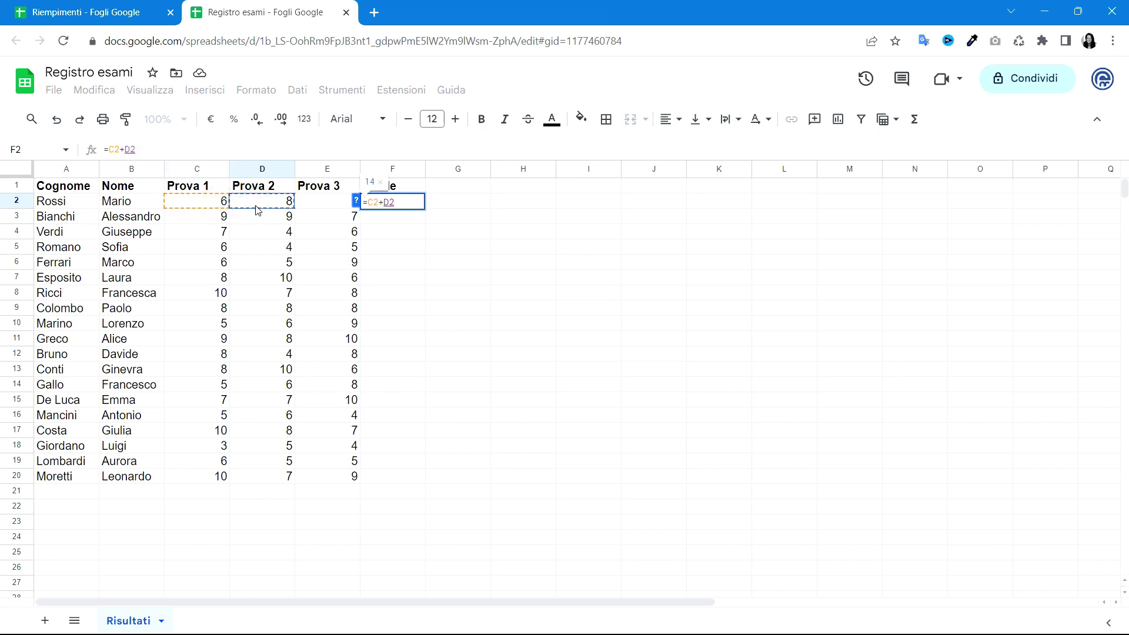
{"action": "type", "text": "+"}
{"action": "left_click", "coordinate": [314, 209]}
{"action": "key", "text": "Return"}
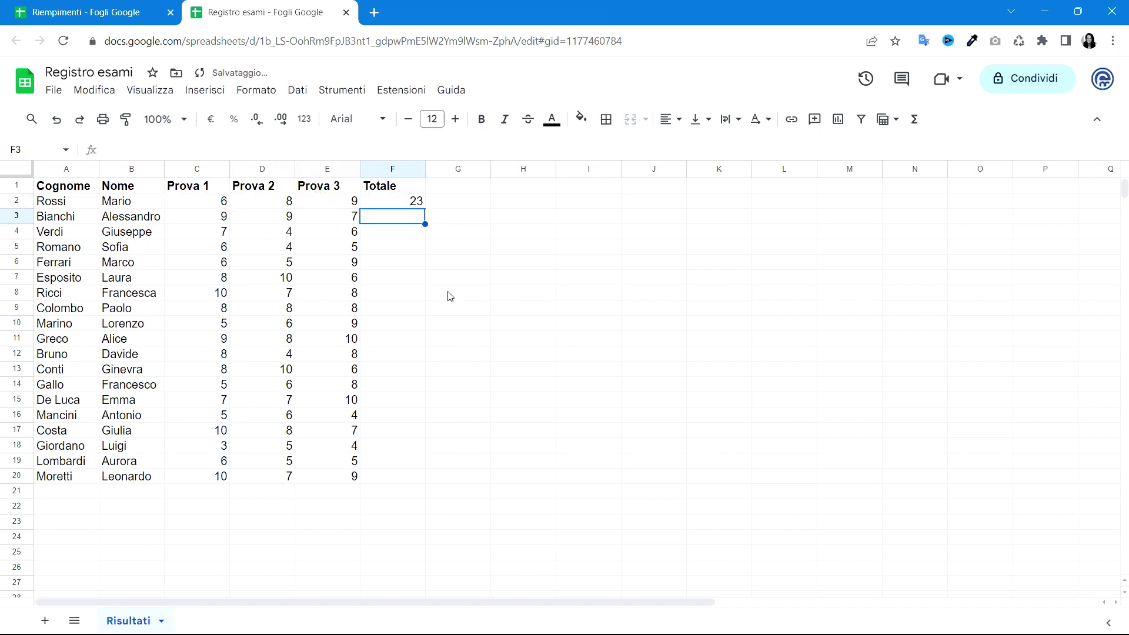
{"action": "left_click", "coordinate": [407, 207]}
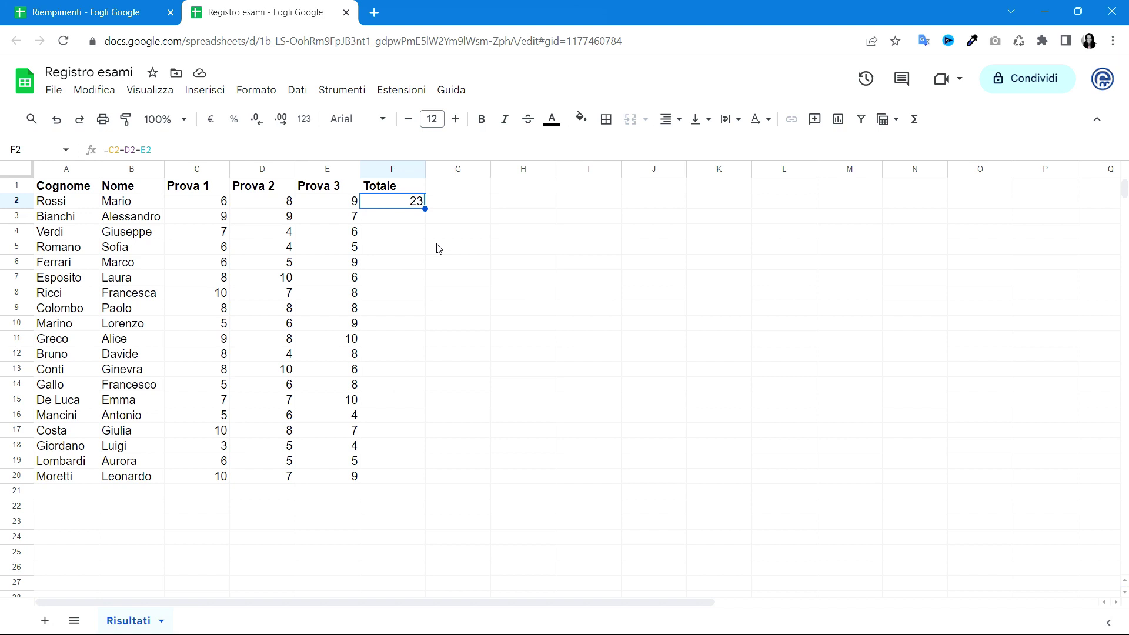
- Copy the F2 total formula down the Totale column to F20 via the fill handle
{"action": "double_click", "coordinate": [425, 209]}
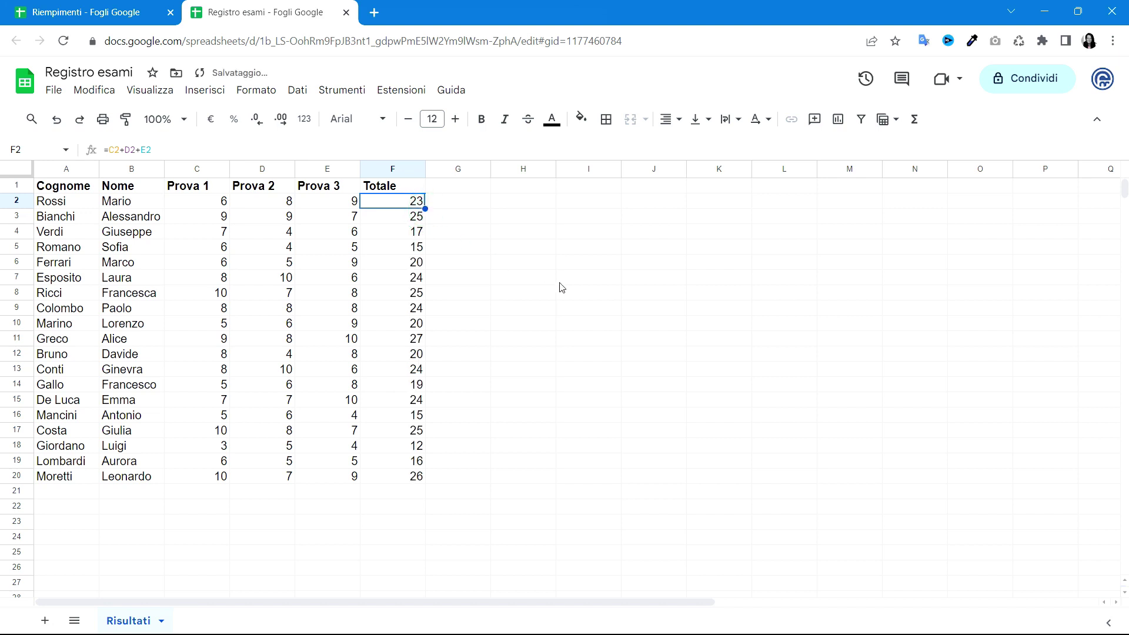